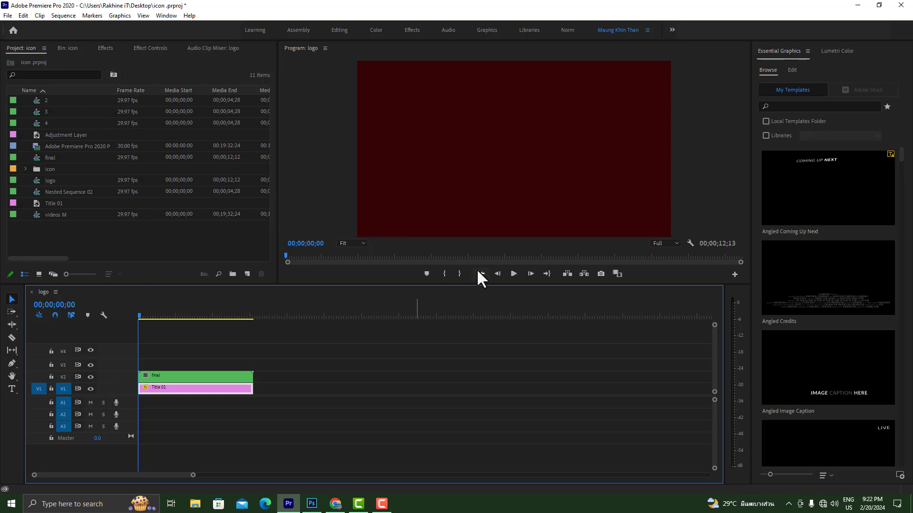
Play back the logo sequence several times to review its animated Telegram, Facebook and phone icons.
click(514, 274)
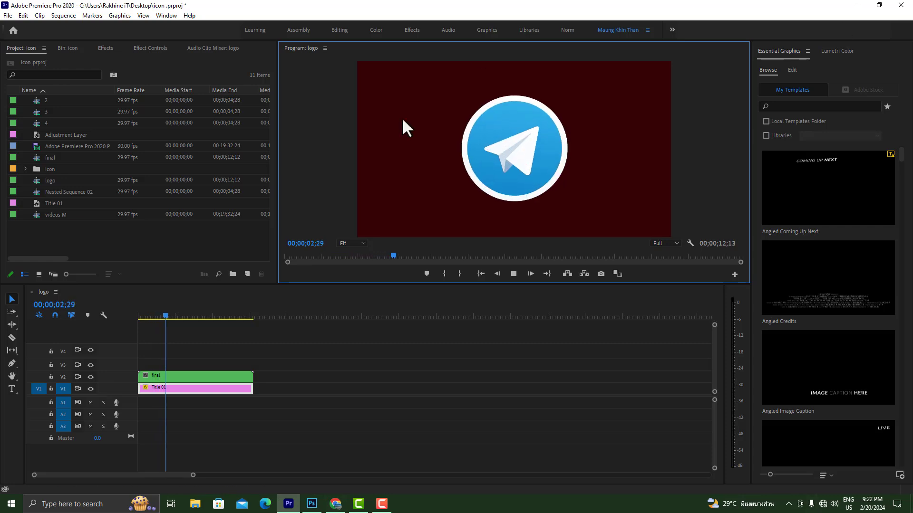
click(513, 274)
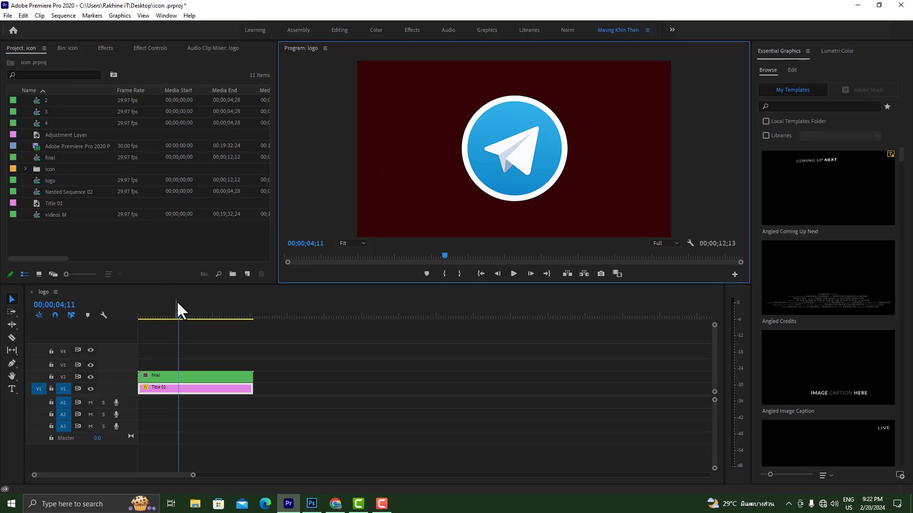
drag(180, 316, 106, 316)
click(514, 274)
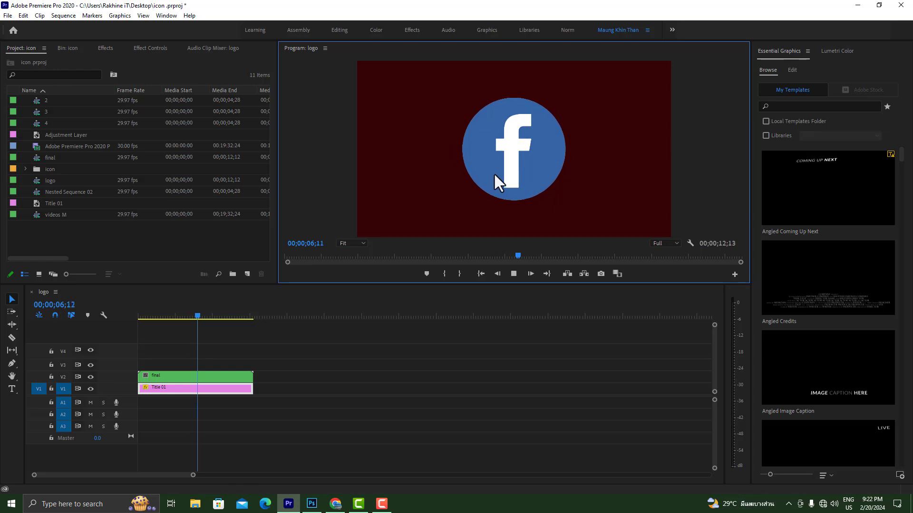
click(513, 274)
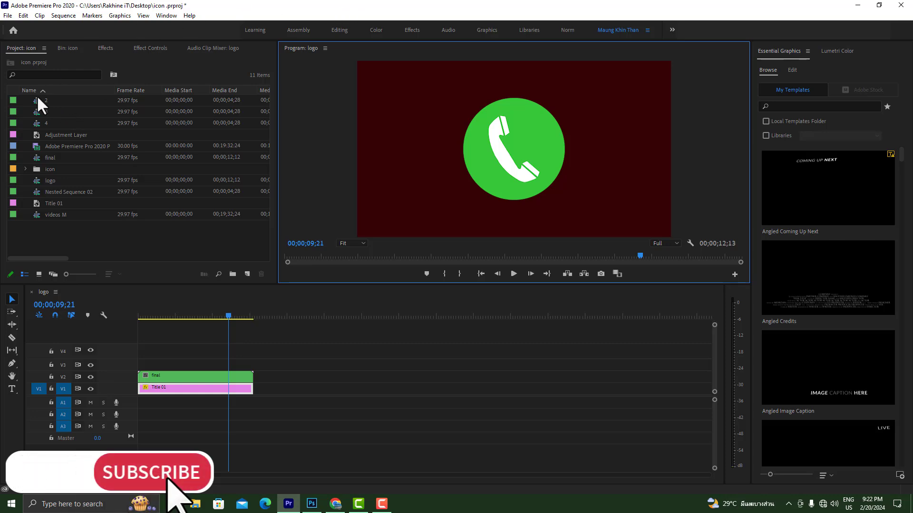
click(24, 48)
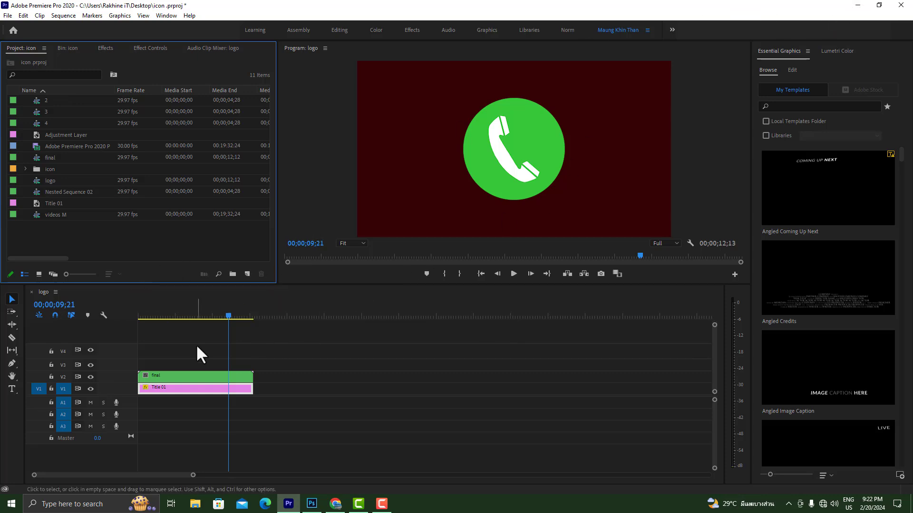
drag(227, 314, 152, 317)
click(513, 274)
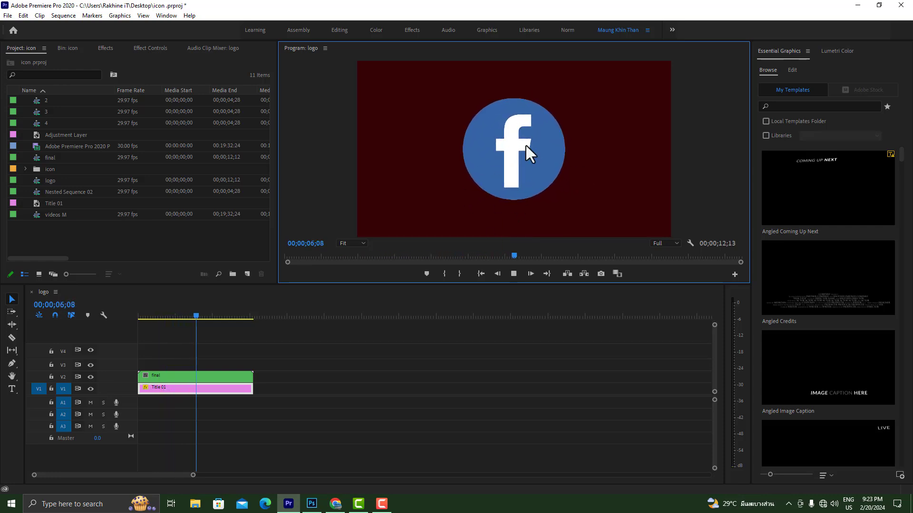
click(514, 275)
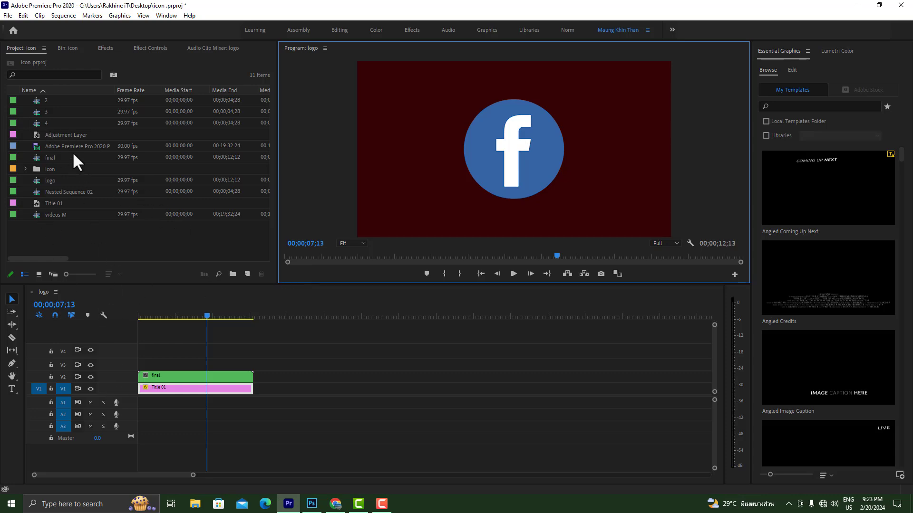
Close the duplicate view of the icon bin and show the project's root contents with the icon bin collapsed.
click(65, 48)
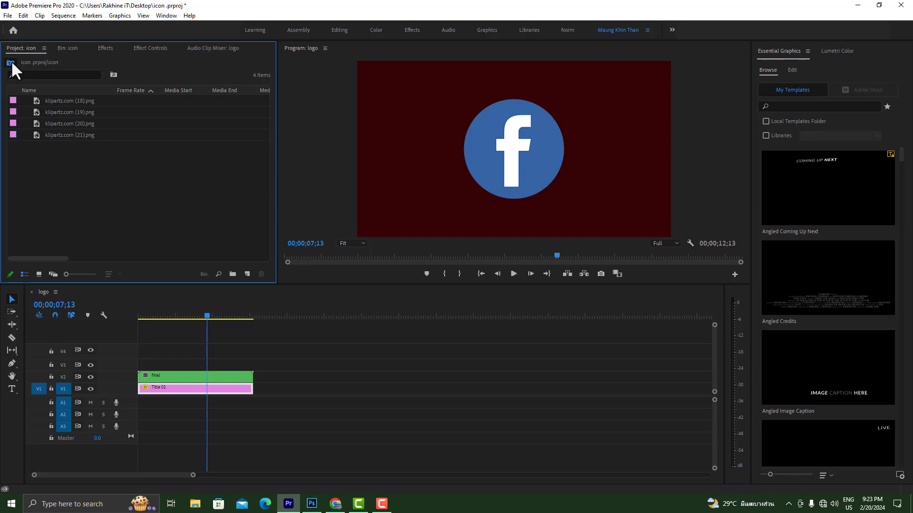
click(28, 49)
click(44, 48)
click(65, 50)
click(53, 48)
click(11, 47)
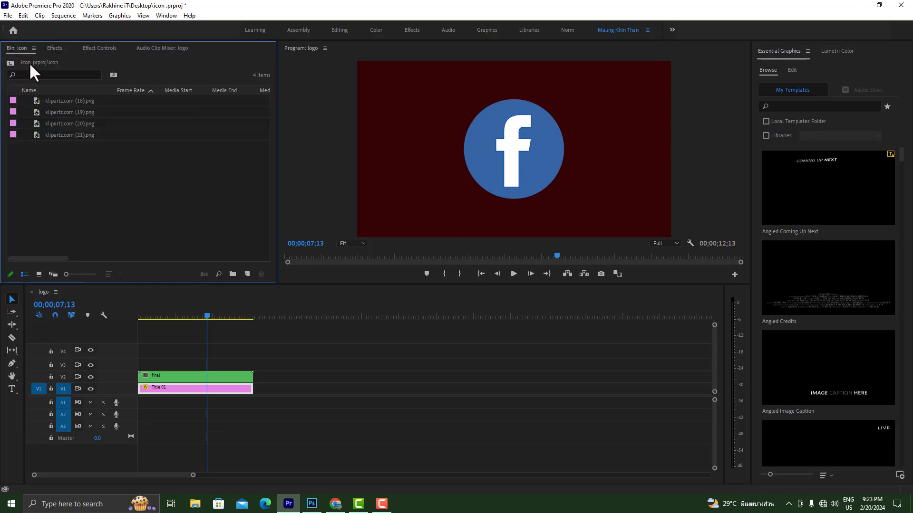
click(10, 62)
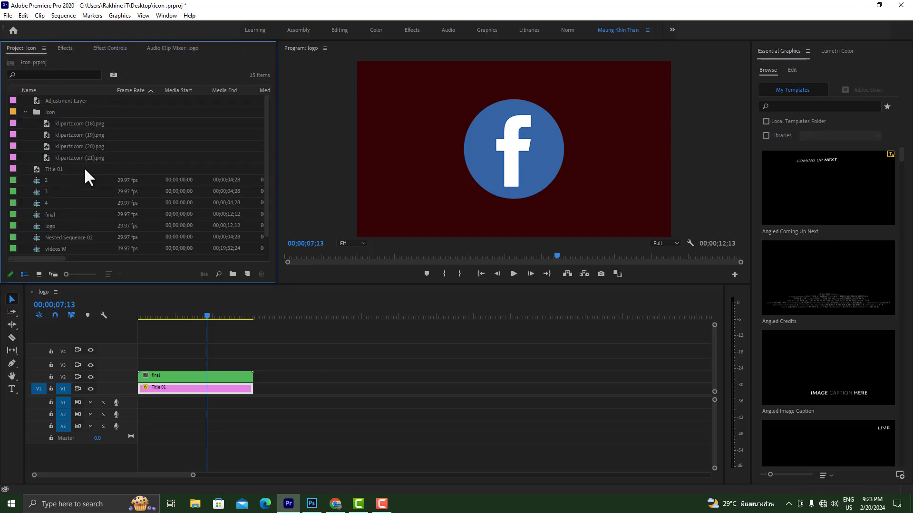
click(25, 113)
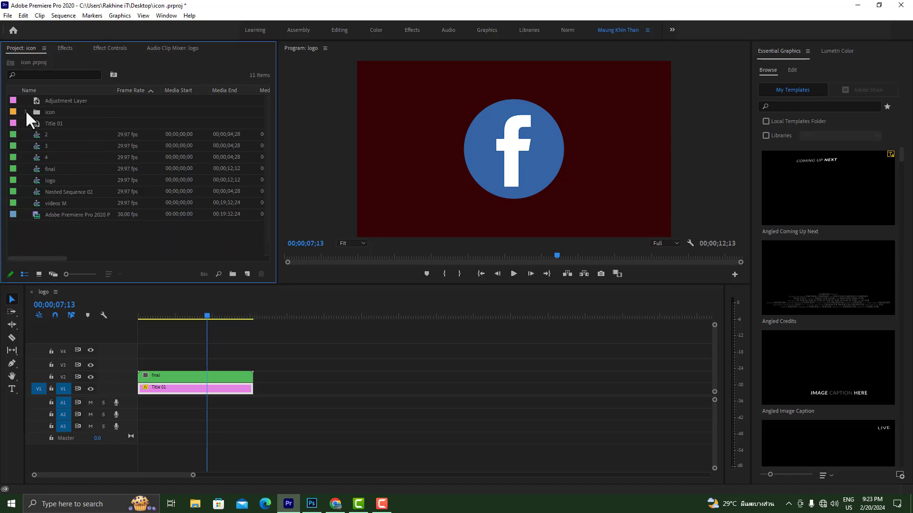
right_click(150, 237)
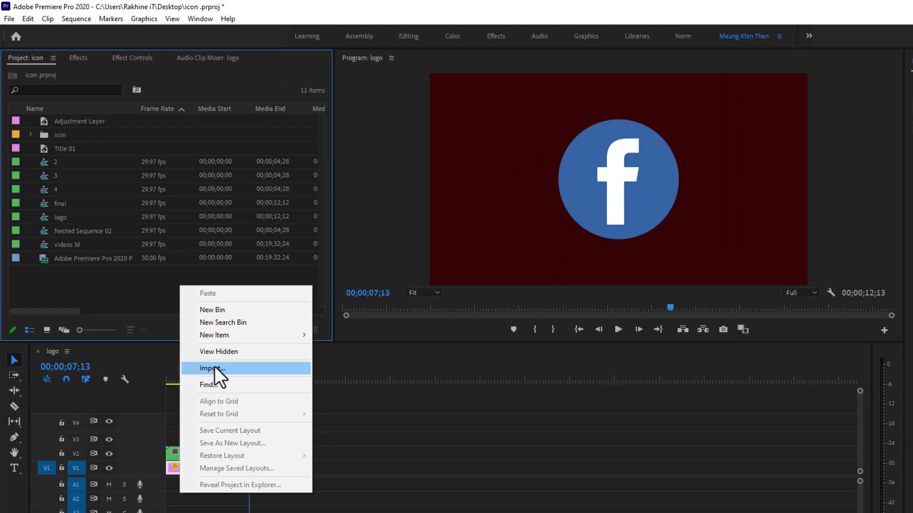
click(125, 294)
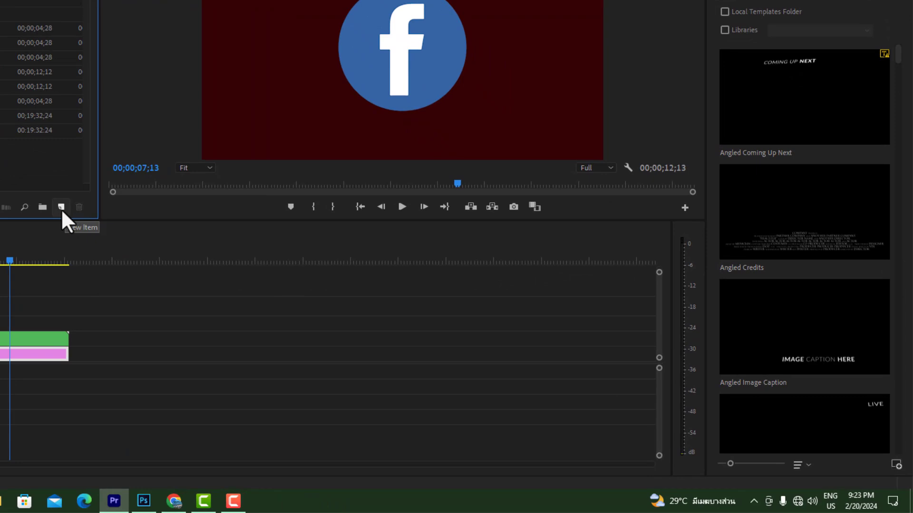
Create a new sequence named "Logo videos" with the DSLR 1080p30 preset.
click(61, 207)
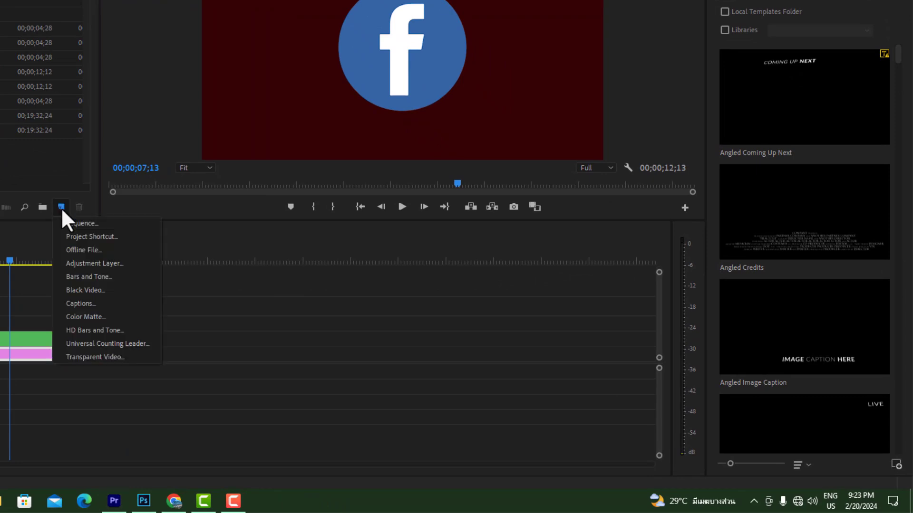
click(92, 224)
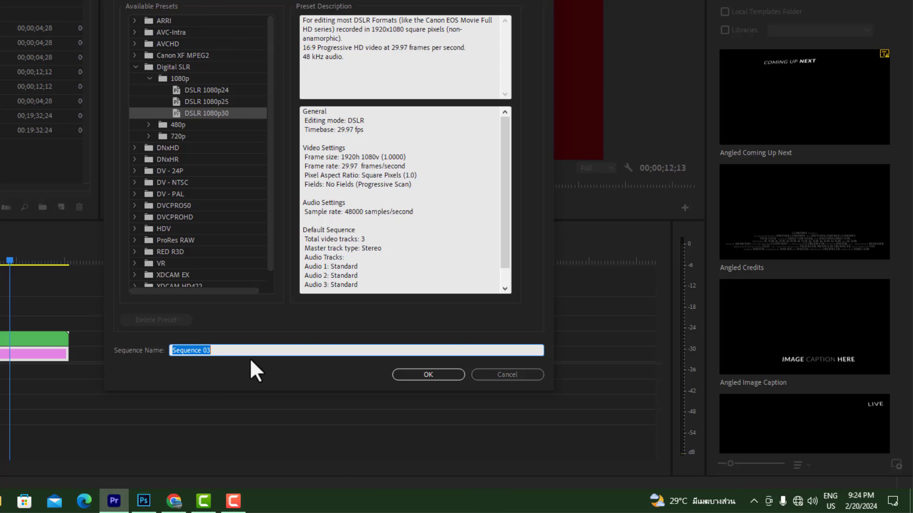
text(Logo vi)
text(deos)
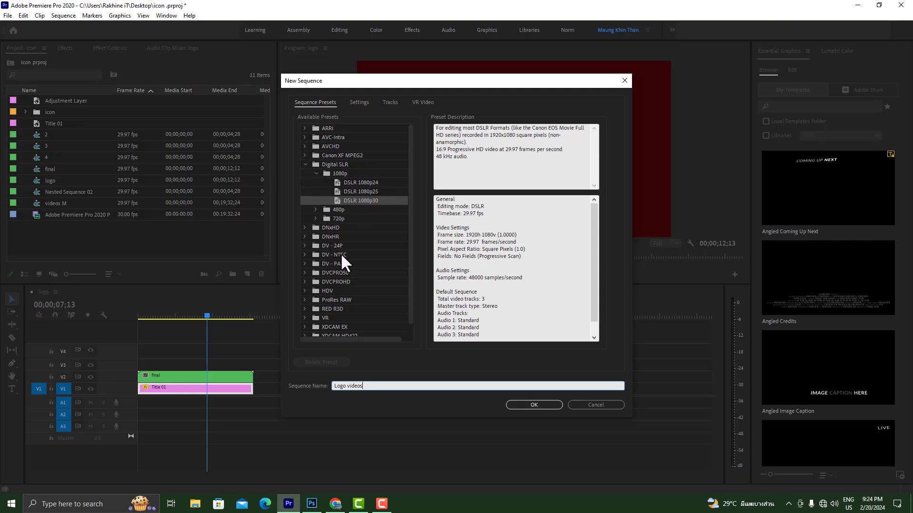
click(533, 405)
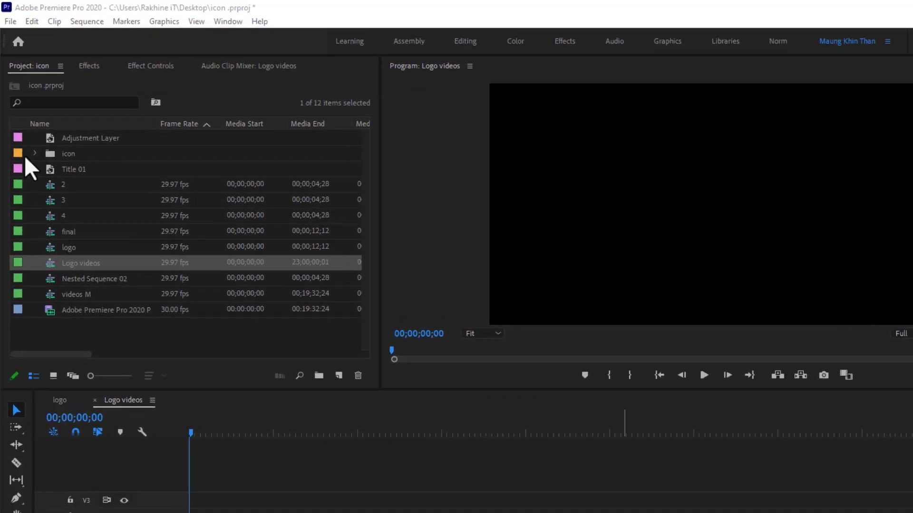
Check the images in the icon bin and place the whole bin on track V2 at the start of the Logo videos sequence.
click(25, 113)
click(47, 207)
click(53, 209)
click(46, 207)
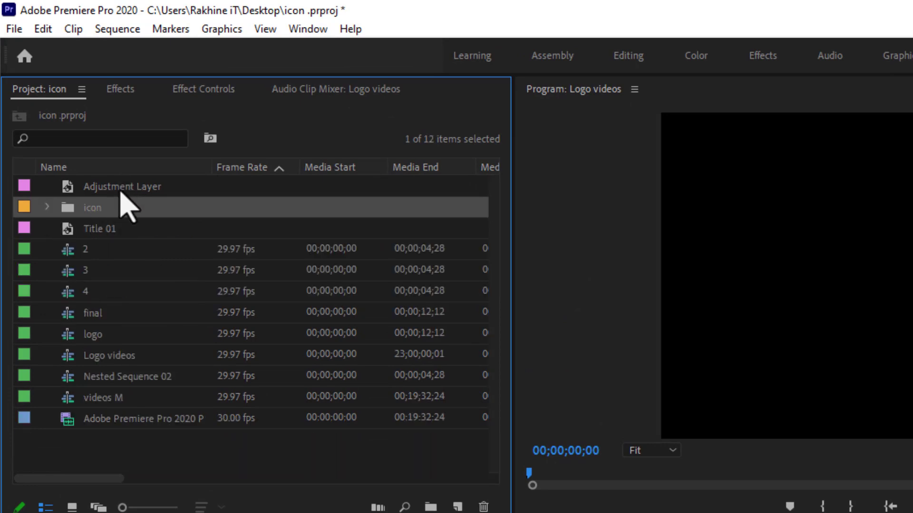
click(47, 207)
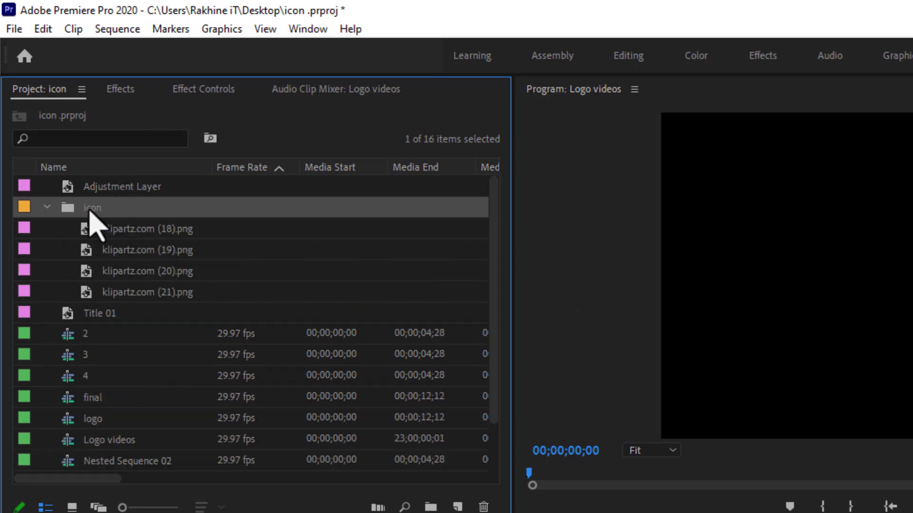
click(46, 208)
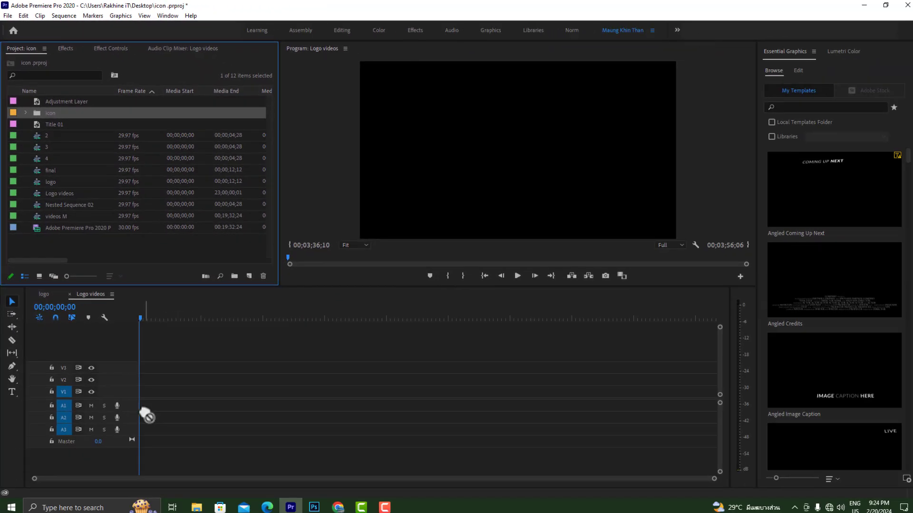
drag(141, 410, 140, 378)
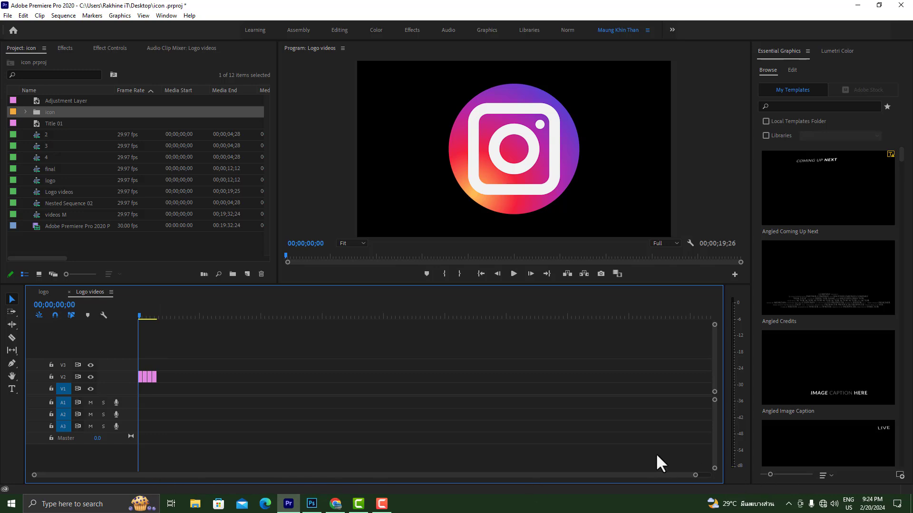
Trim the first three icon clips to end at 00;00;03;24 and stack them at the sequence start on V1, V2 and V3.
click(711, 463)
click(629, 475)
drag(34, 475, 248, 483)
drag(141, 315, 175, 318)
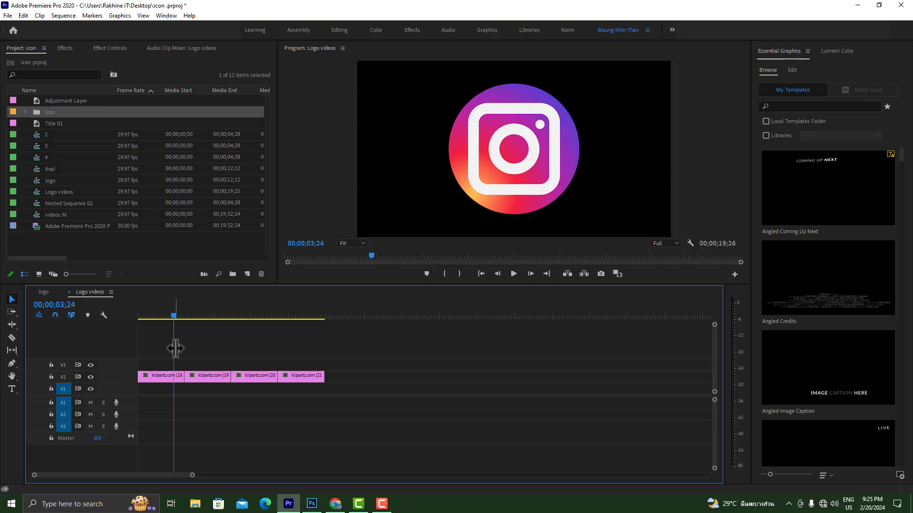
drag(169, 377, 155, 390)
drag(208, 375, 174, 376)
drag(244, 375, 173, 363)
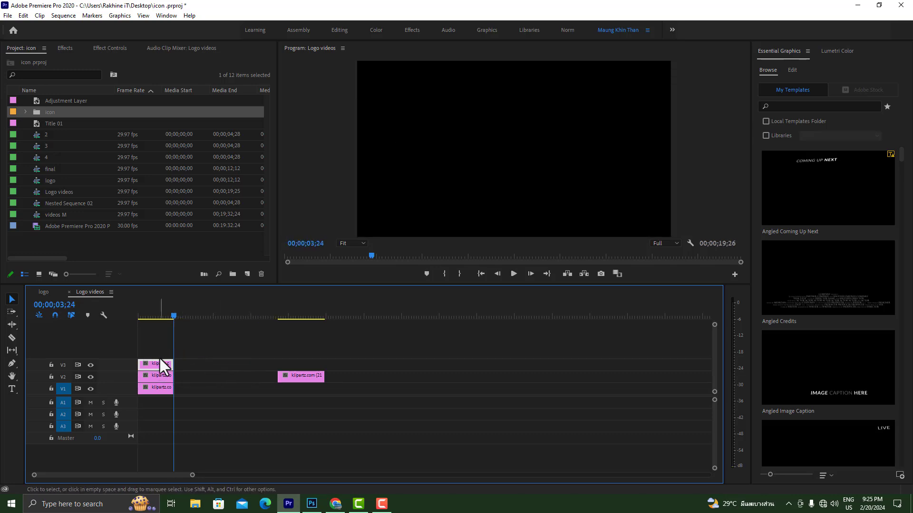
Add video track V4 and move klipartz.com (21).png to the sequence start on it, trimmed to end at 00;00;03;24.
right_click(109, 363)
click(234, 333)
right_click(121, 366)
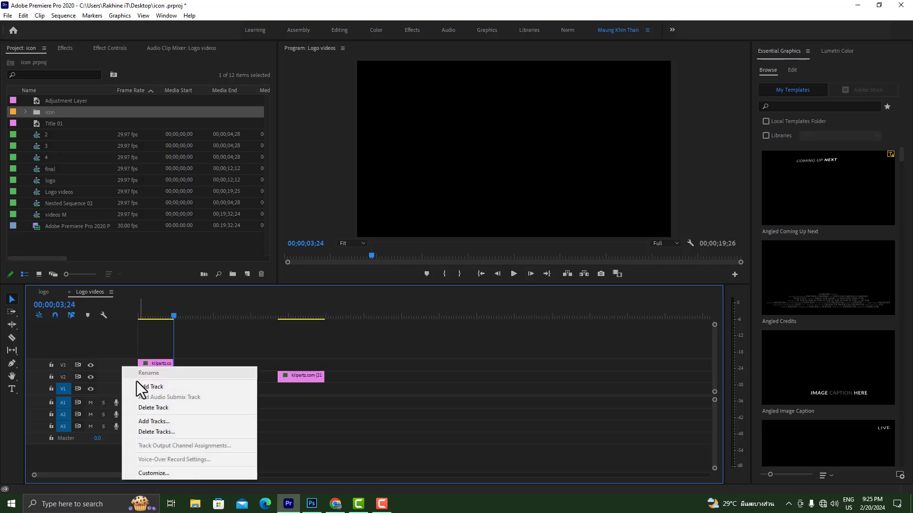
click(183, 387)
drag(312, 376, 171, 360)
Move klipartz.com (20).png, (19).png and (18).png onto V4 in that order after the phone icon clip, leaving gaps between them.
drag(192, 476, 129, 471)
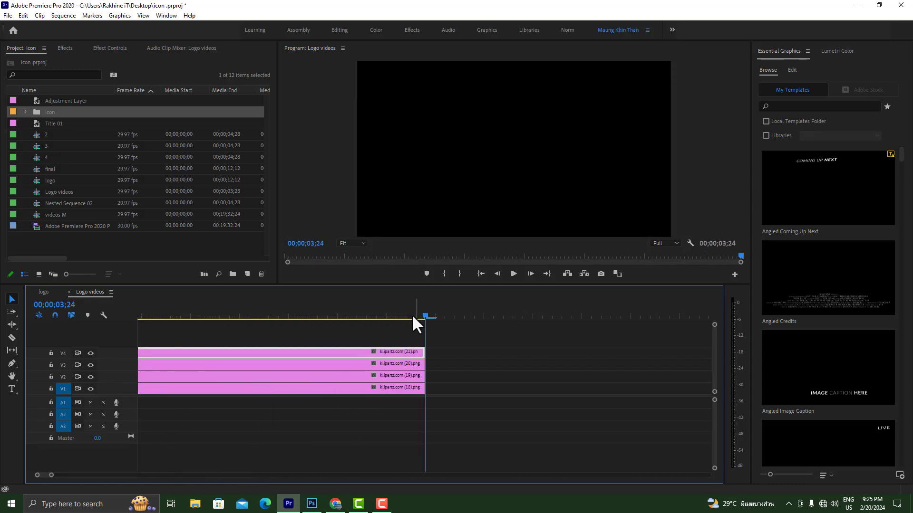
drag(427, 316, 119, 312)
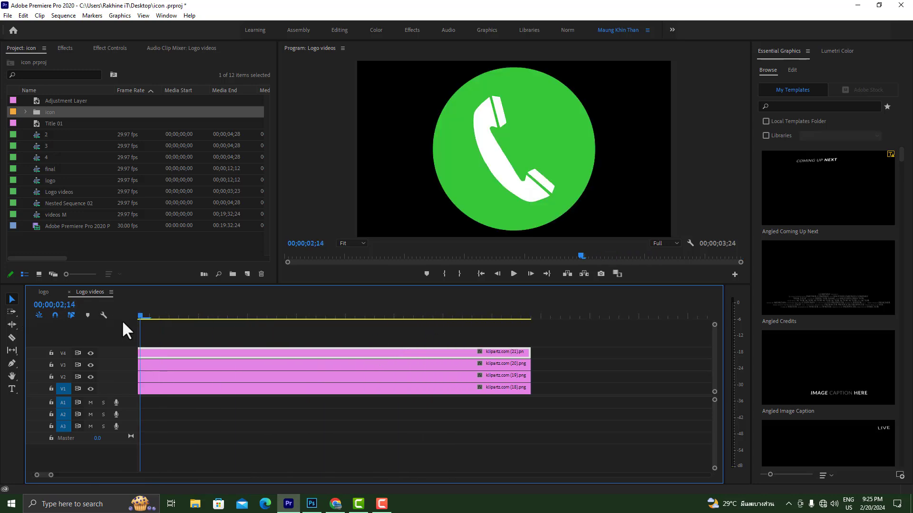
drag(51, 475, 124, 475)
drag(210, 364, 325, 354)
drag(215, 377, 452, 354)
drag(173, 390, 546, 356)
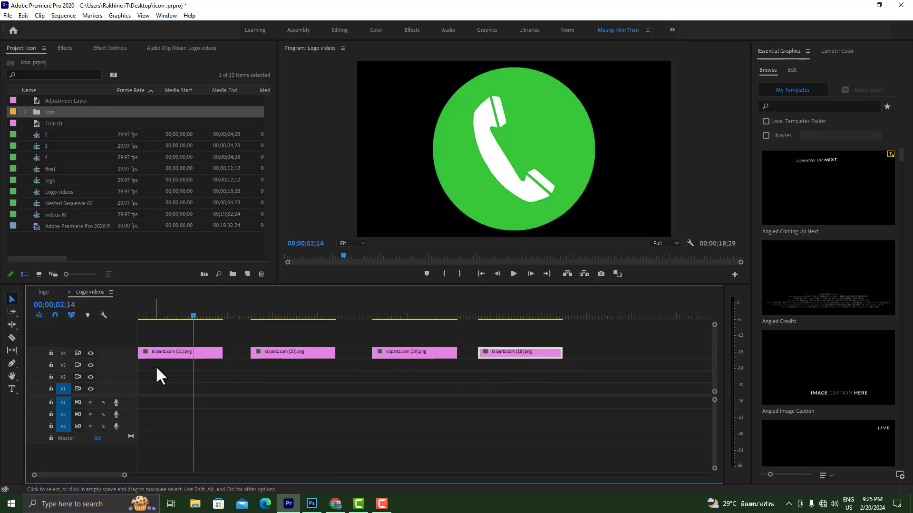
Nest the klipartz.com (21).png clip as a sequence named "nest 1".
right_click(177, 352)
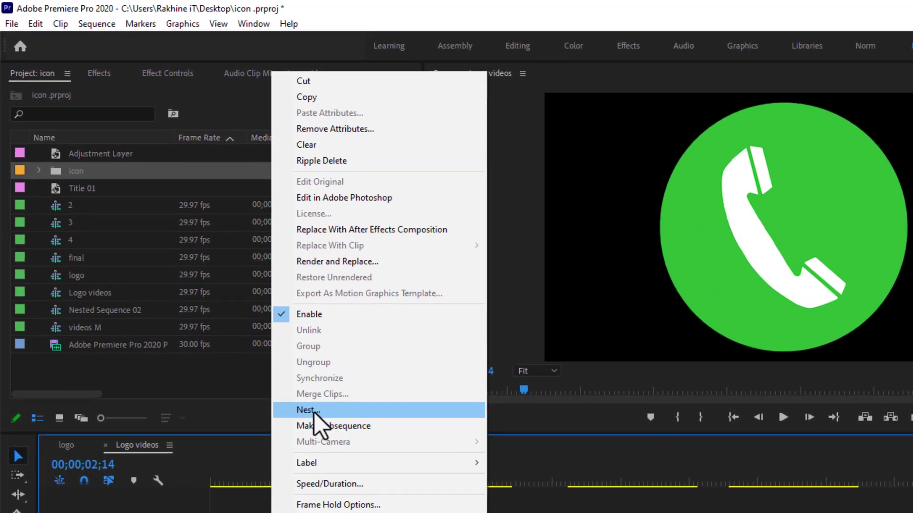
click(314, 412)
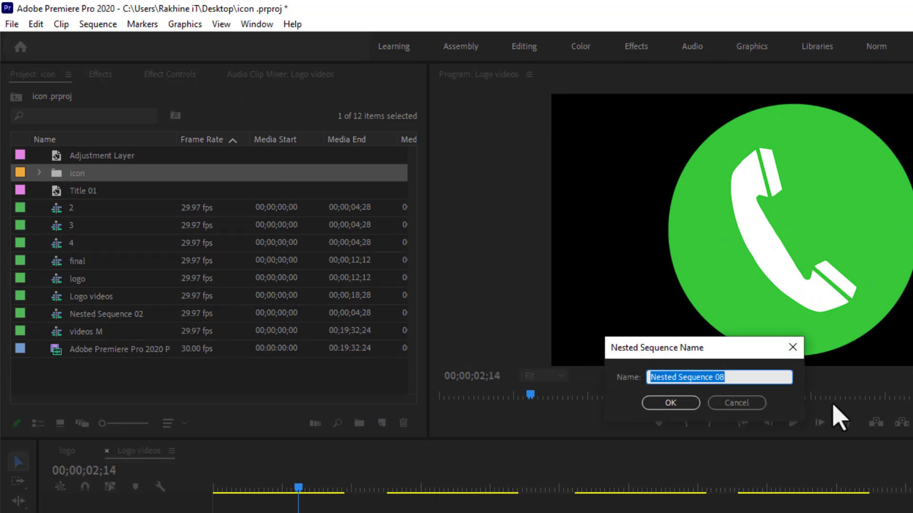
text(n)
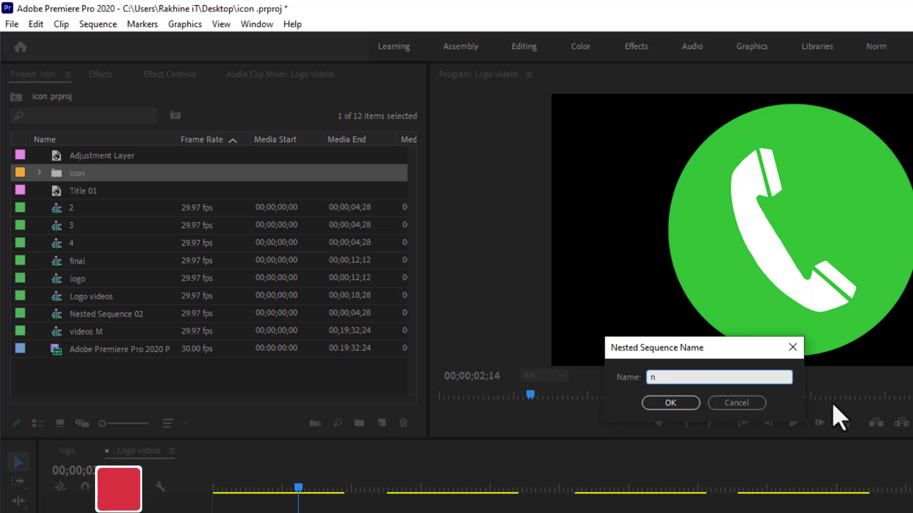
text(est 1)
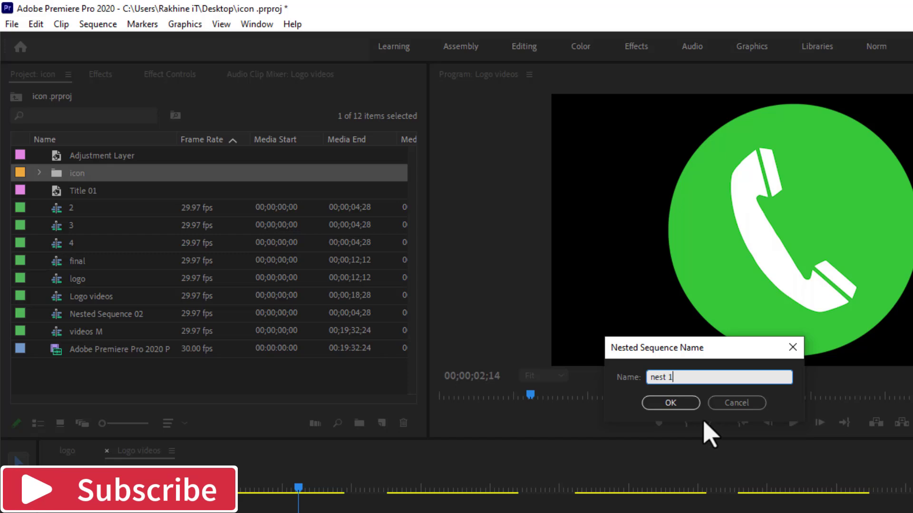
click(672, 404)
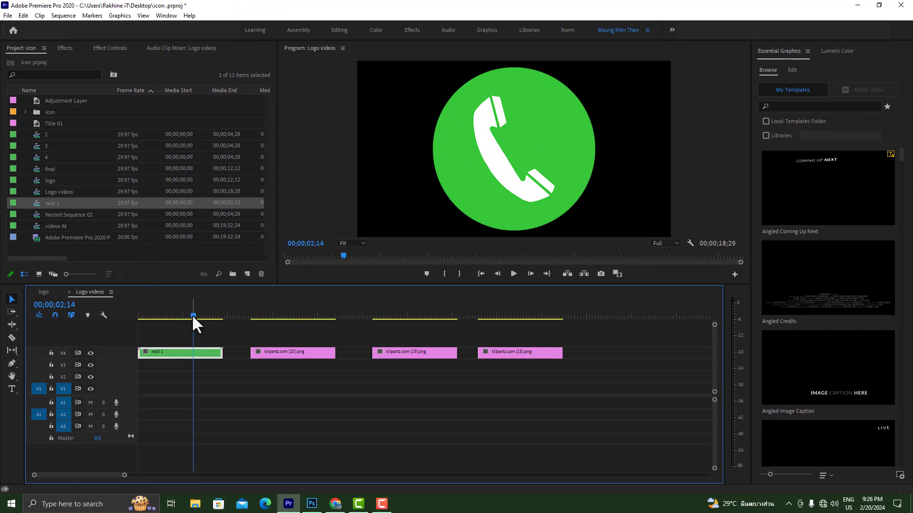
Nest the klipartz.com (20).png clip as a sequence named "nest 2".
drag(192, 315, 267, 314)
click(309, 353)
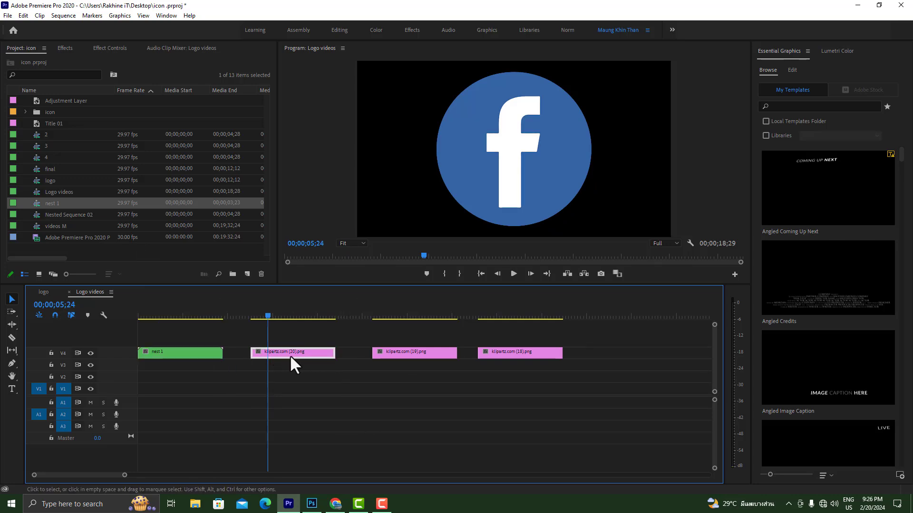
right_click(295, 353)
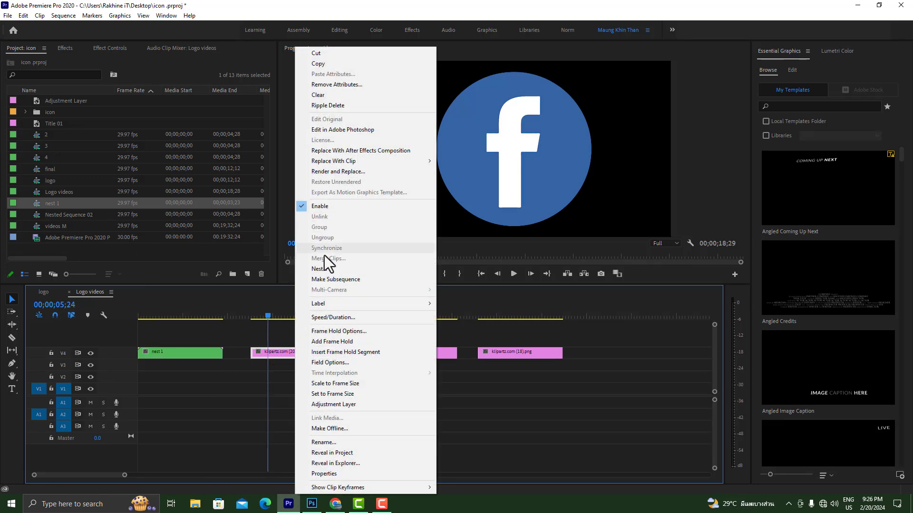
click(324, 273)
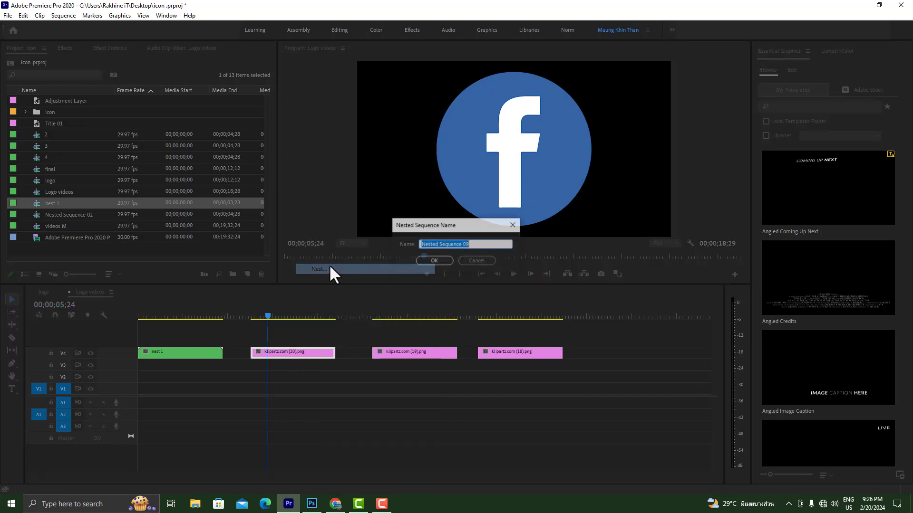
text(nest 2)
click(424, 261)
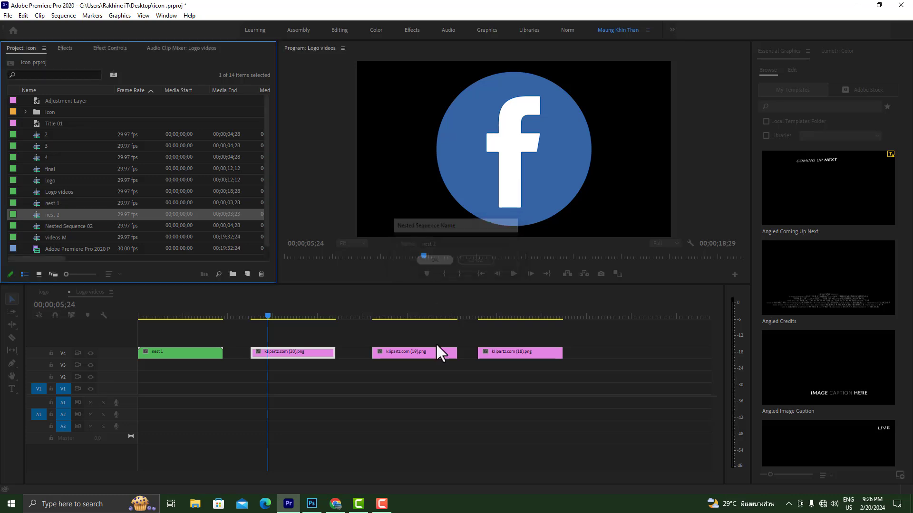
Nest the klipartz.com (19).png clip as a sequence named "nest 3".
click(441, 354)
right_click(441, 353)
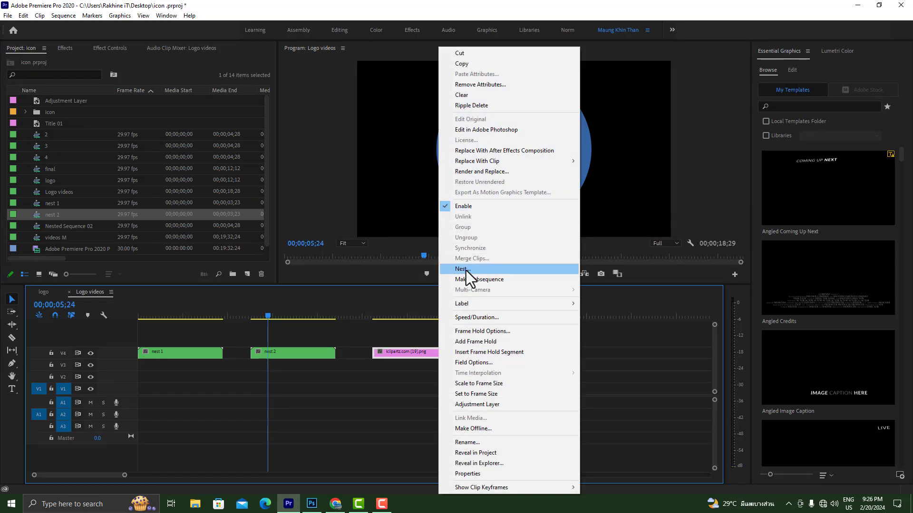
click(466, 270)
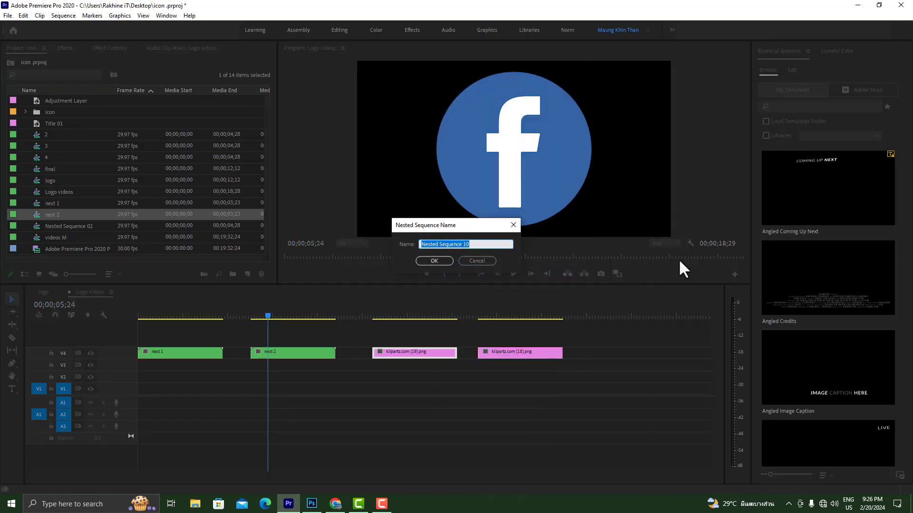
text(nest 3)
click(439, 261)
Nest the klipartz.com (18).png clip as a sequence named "nest 4".
click(540, 355)
right_click(535, 354)
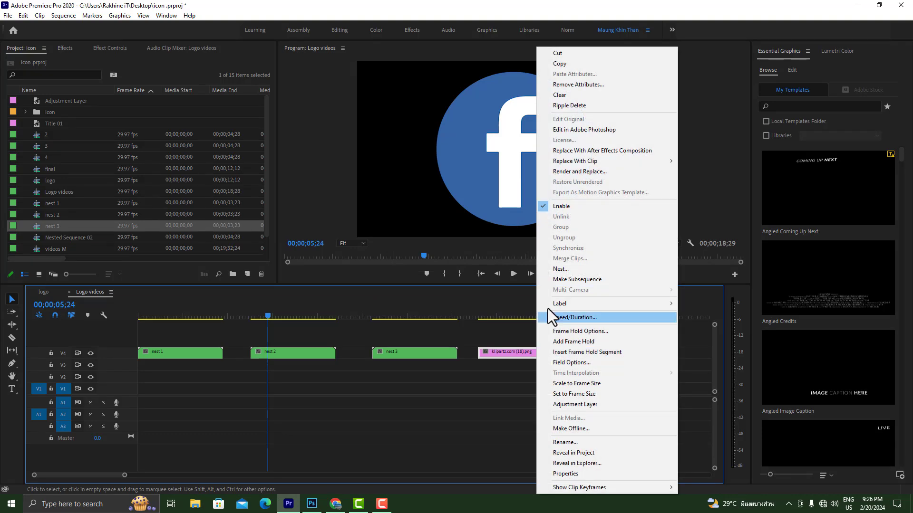
click(564, 269)
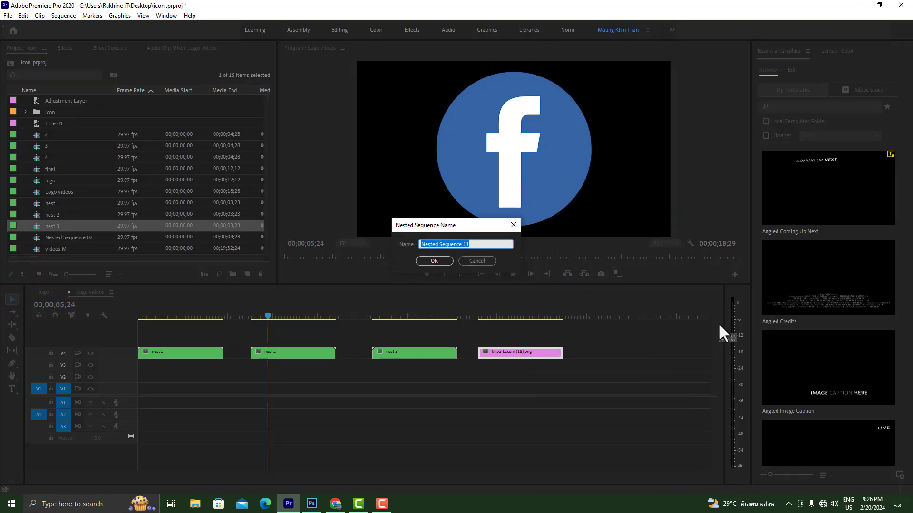
text(nest 4)
click(434, 261)
Stack nest 2, nest 3 and nest 4 at the sequence start on V3, V2 and V1 beneath nest 1.
drag(269, 313, 141, 314)
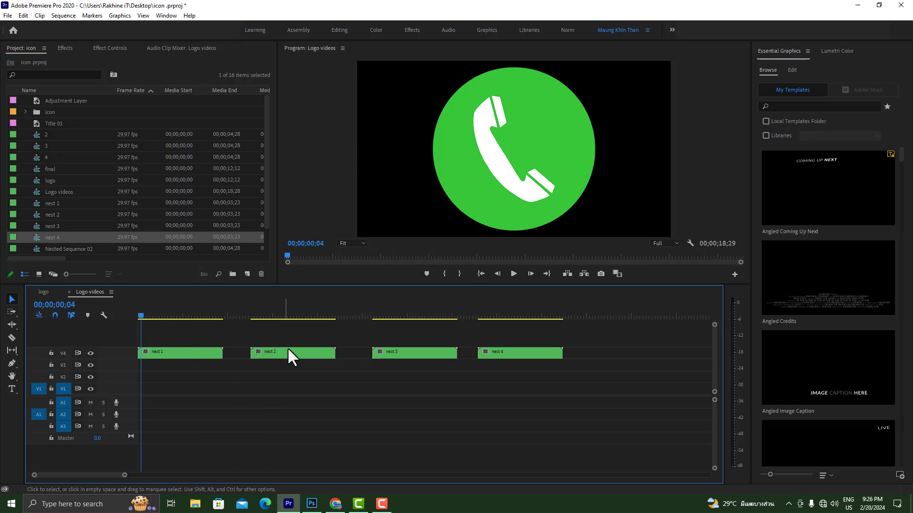
drag(300, 354, 190, 366)
drag(401, 355, 158, 378)
drag(495, 356, 162, 400)
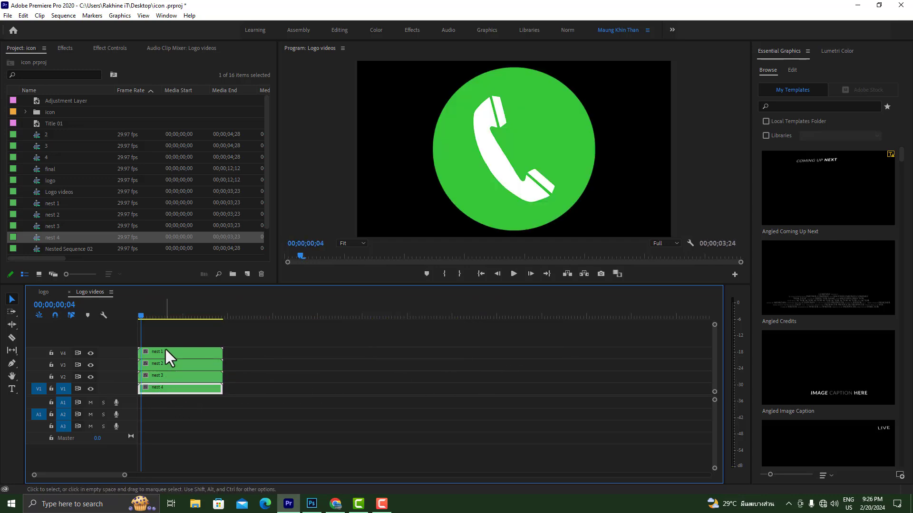
Set the Motion Scale of the nest 1 clip to 80.
click(165, 352)
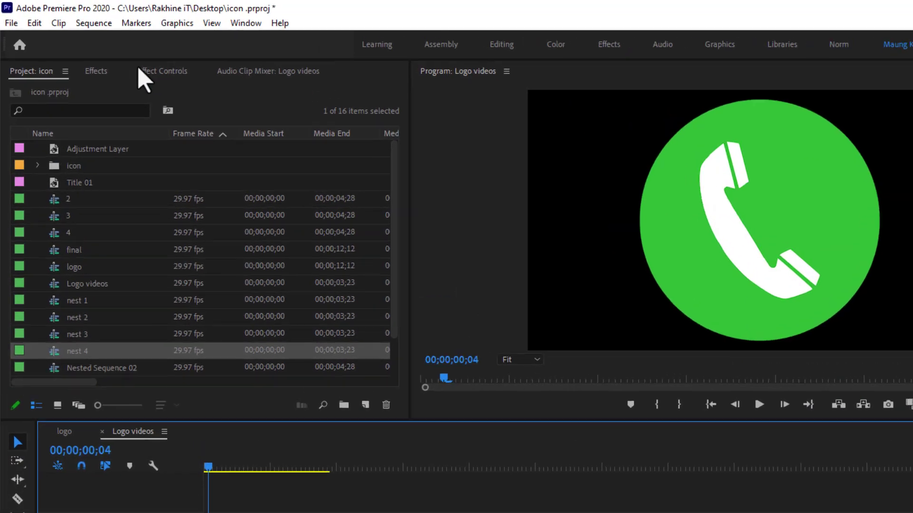
click(110, 49)
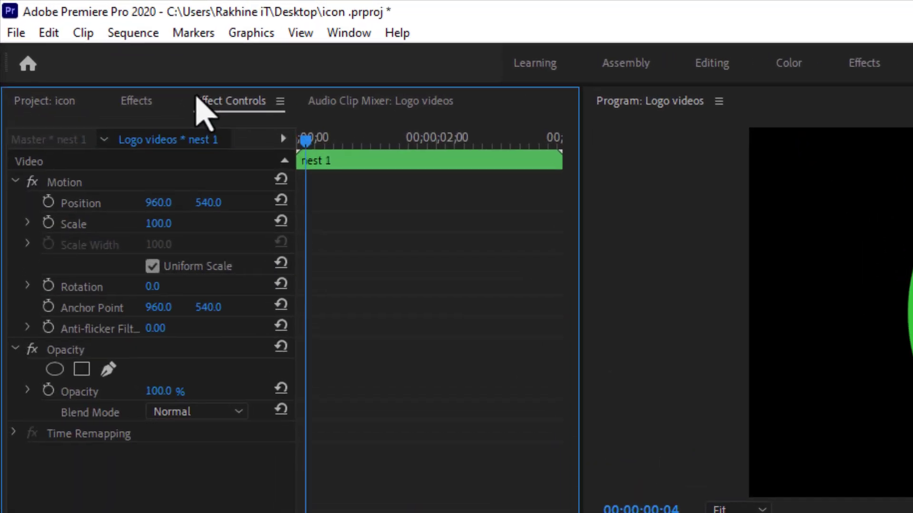
drag(157, 229, 152, 230)
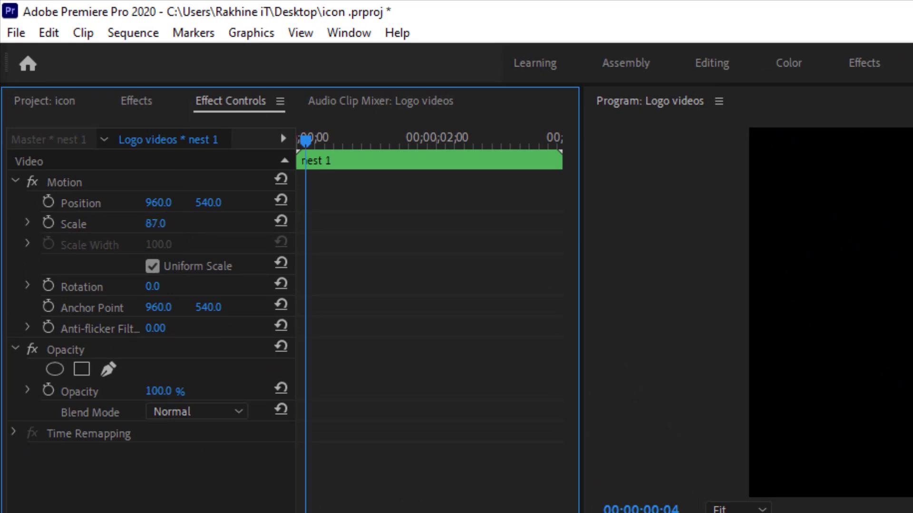
click(155, 224)
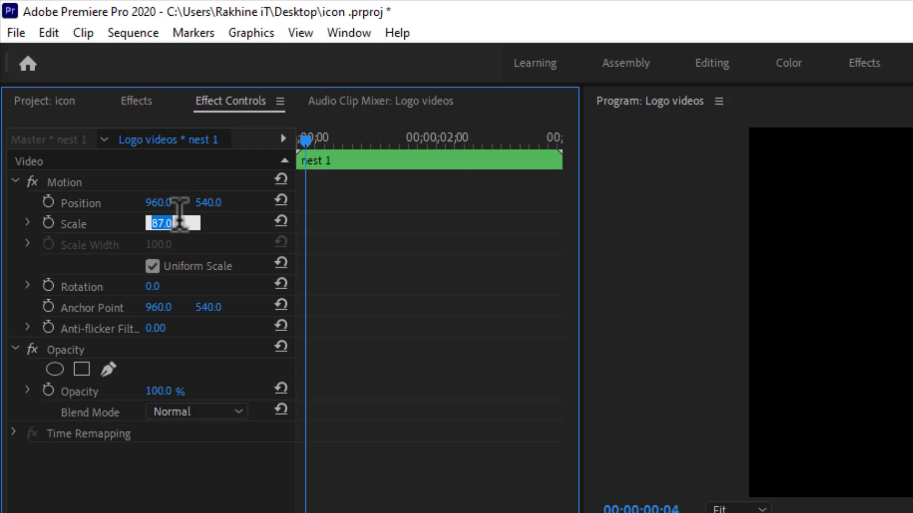
text(8)
key(Return)
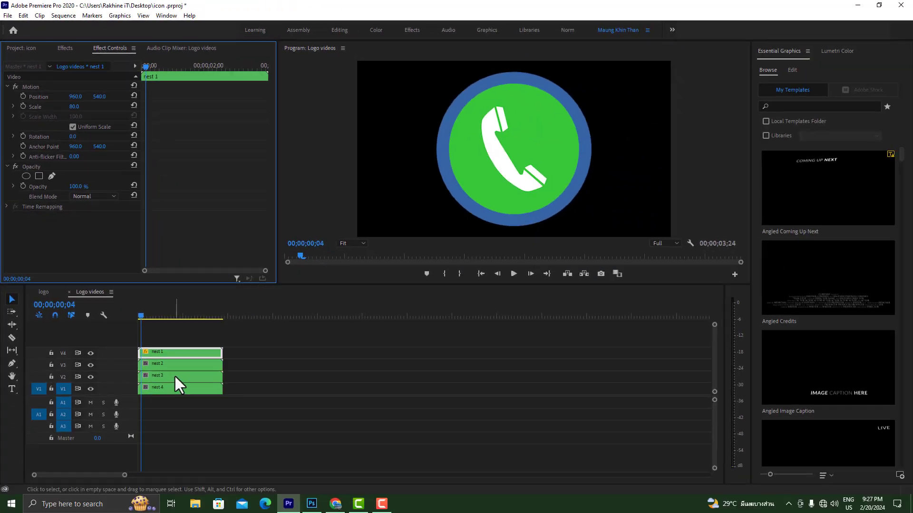
Set the Motion Scale of the nest 2, nest 3 and nest 4 clips to 80.
click(175, 364)
click(76, 106)
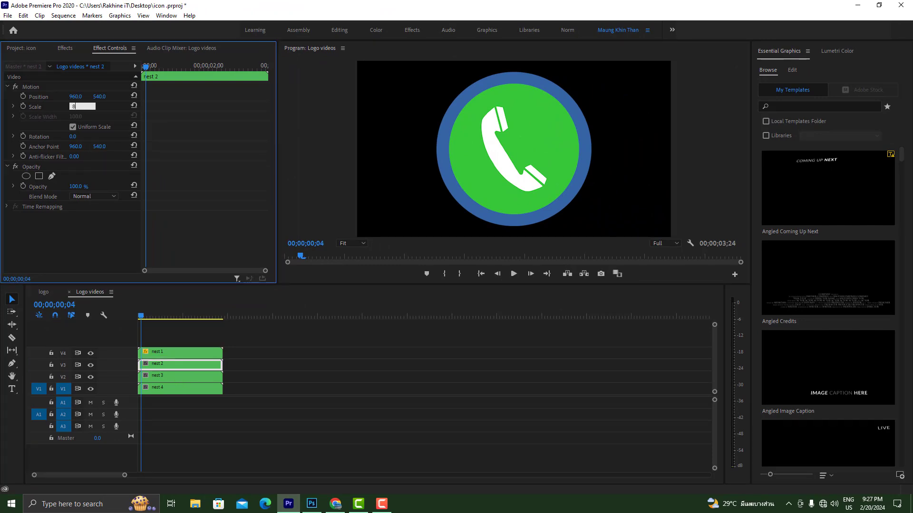
key(Return)
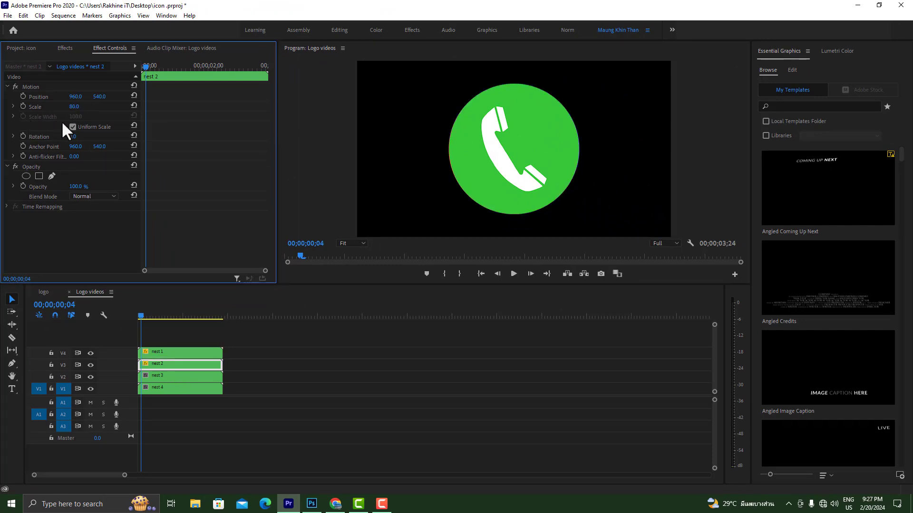
click(181, 375)
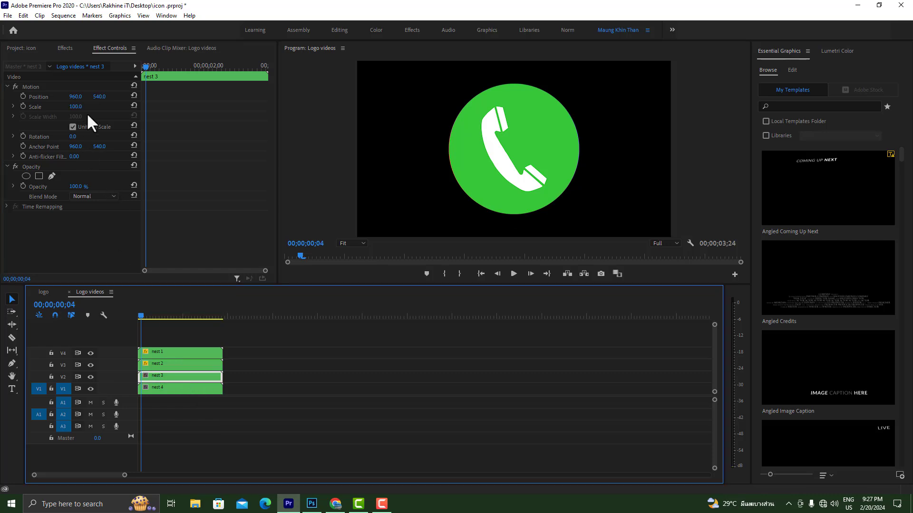
click(77, 106)
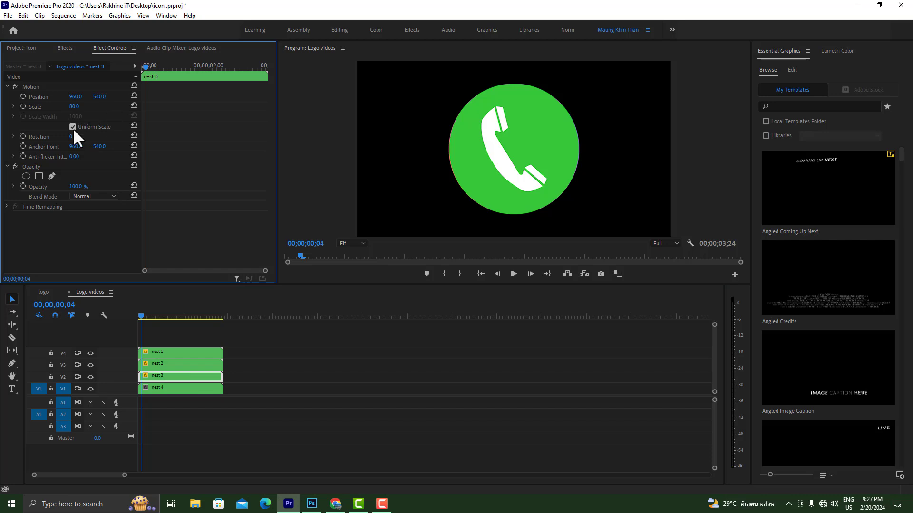
click(186, 389)
click(78, 107)
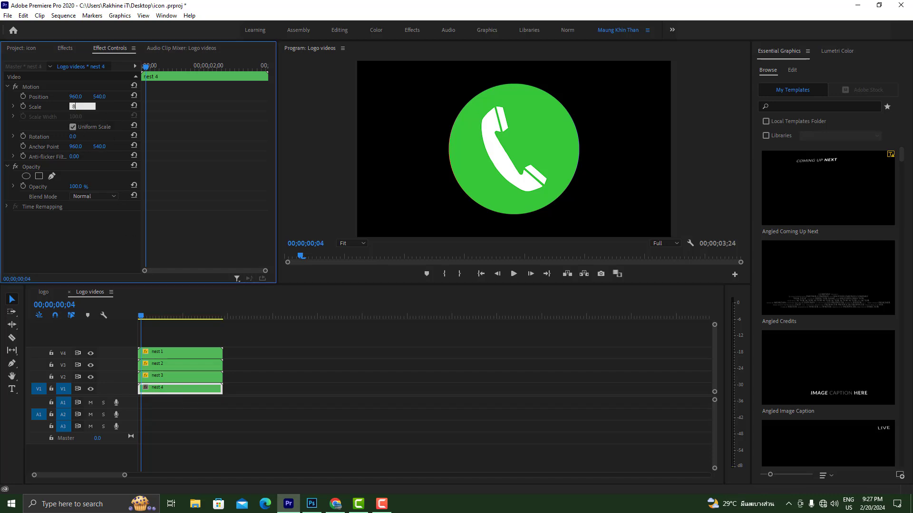
key(Return)
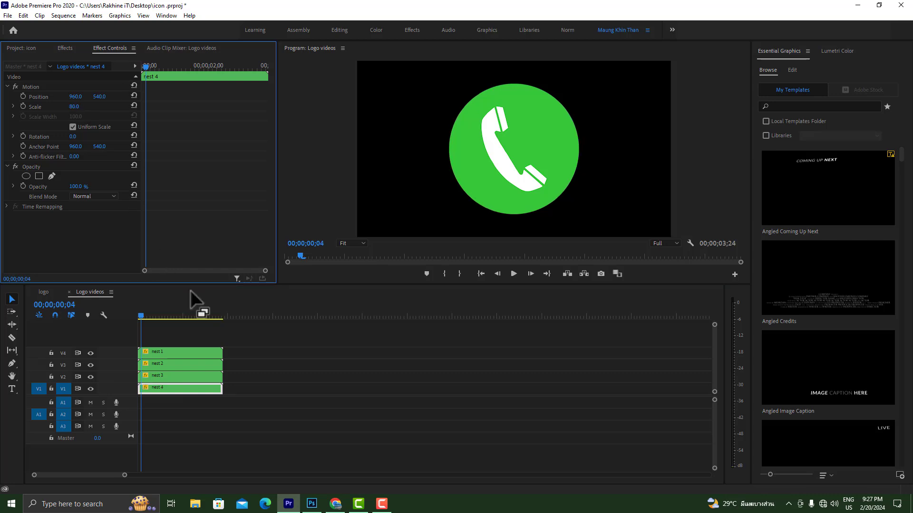
Move nest 2, nest 4 and nest 3 onto V4 in that order after nest 1, with gaps, and return the playhead to 00;00;00;00.
drag(198, 385, 414, 360)
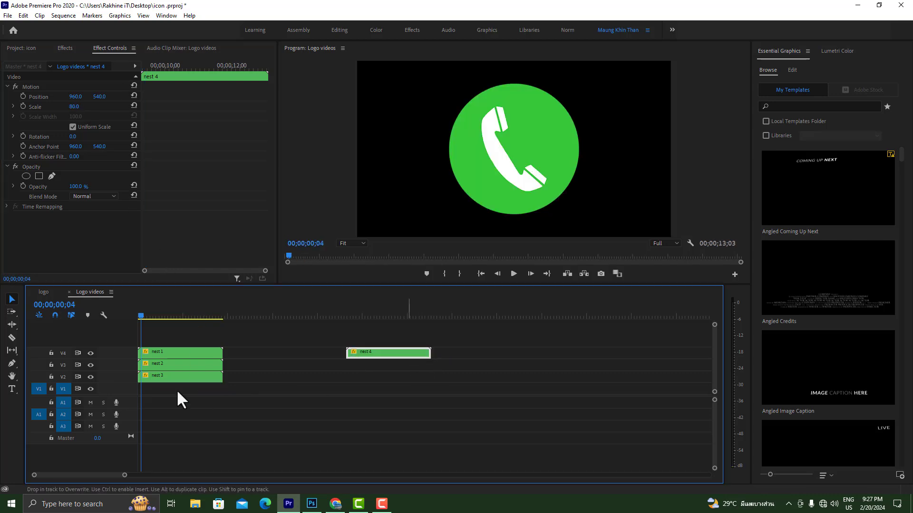
drag(191, 365, 523, 361)
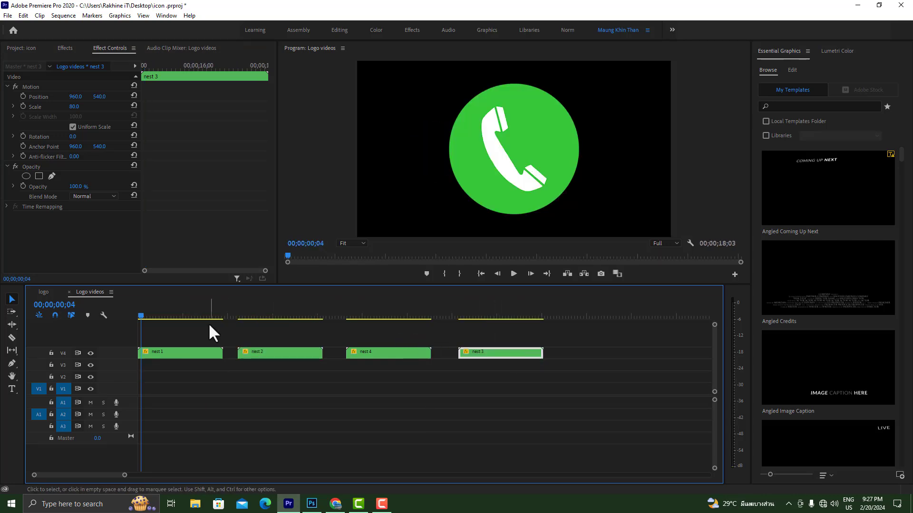
click(139, 315)
drag(139, 315, 137, 315)
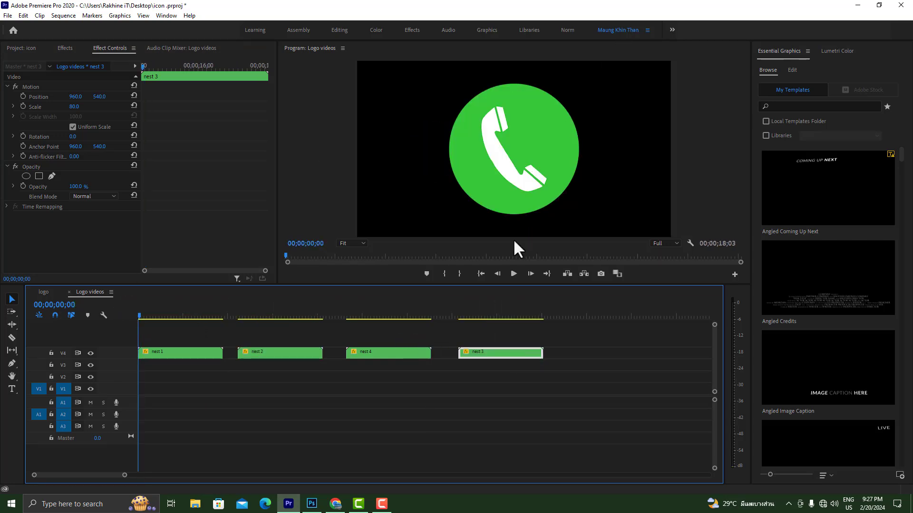
Search the effects for "trans" and apply the Distort Transform effect to the nest 1 clip.
click(65, 48)
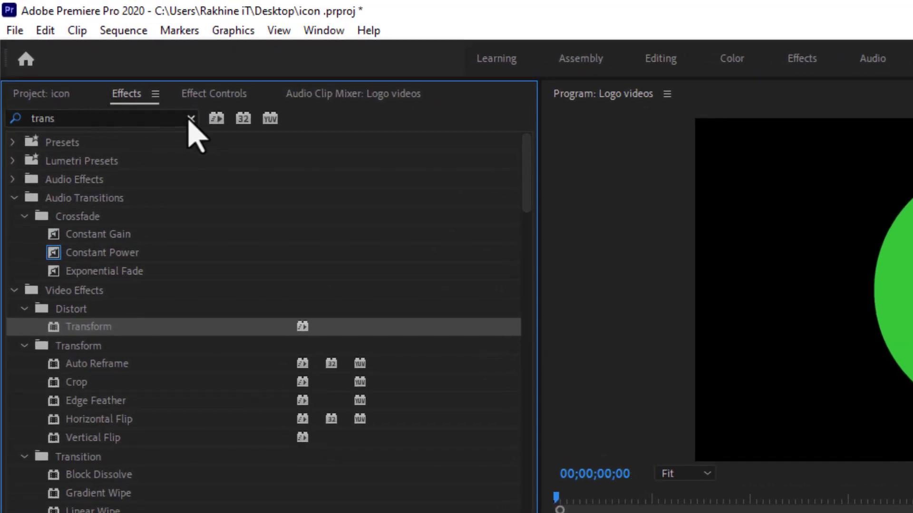
click(192, 119)
click(50, 118)
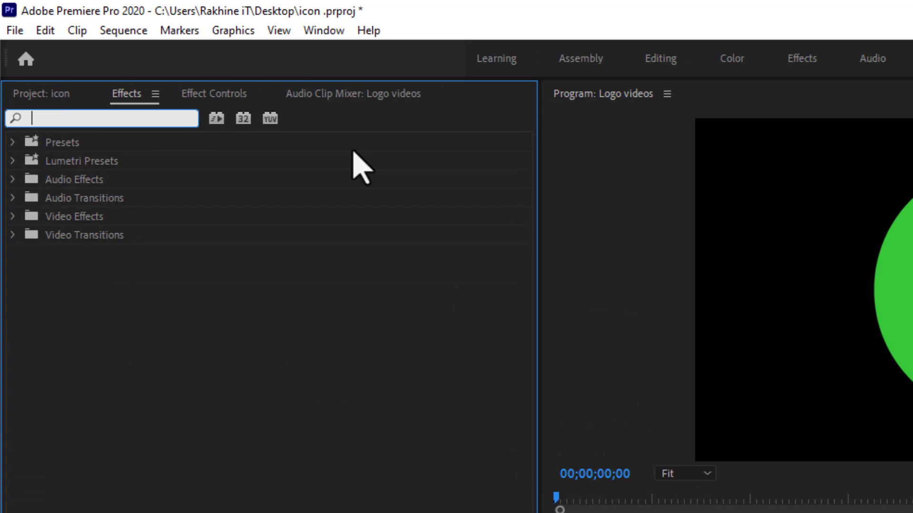
text(trans)
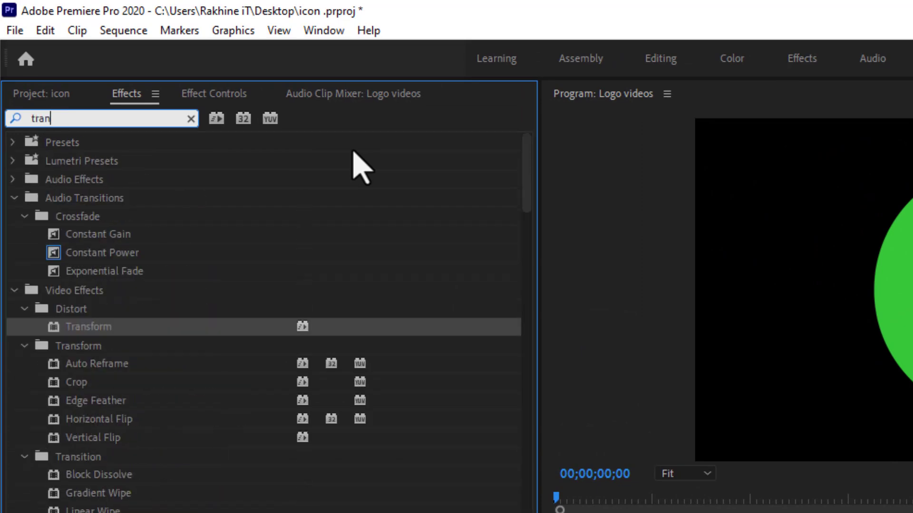
drag(108, 329, 333, 512)
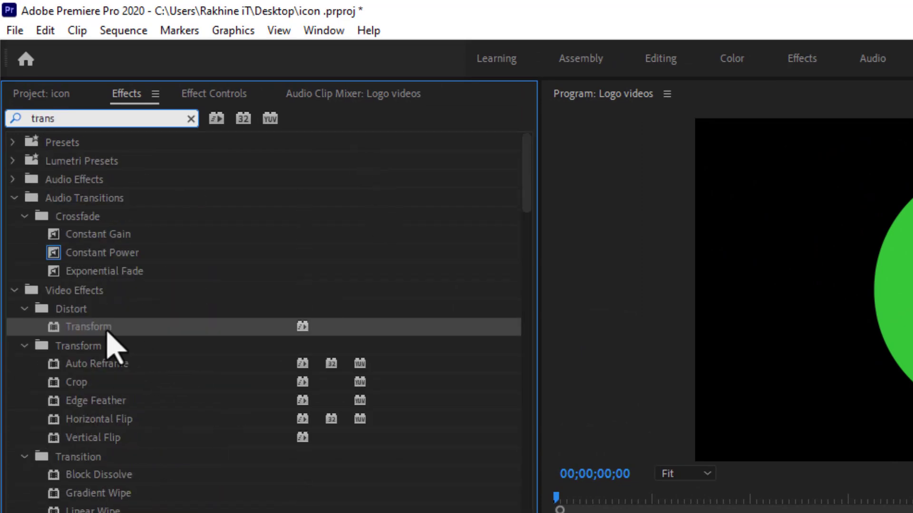
drag(202, 375, 189, 419)
drag(162, 358, 163, 358)
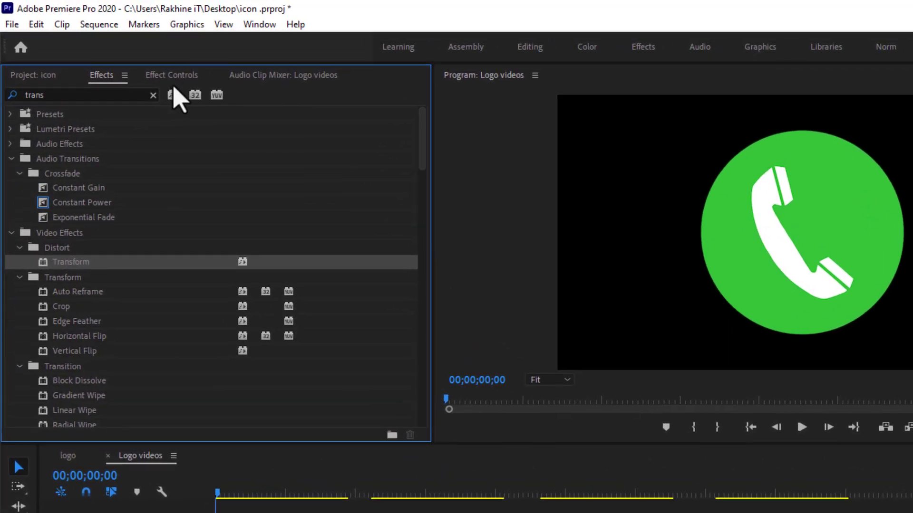
Set nest 1's Transform Scale to 0 and turn on its keyframing at 00;00;00;00.
click(172, 76)
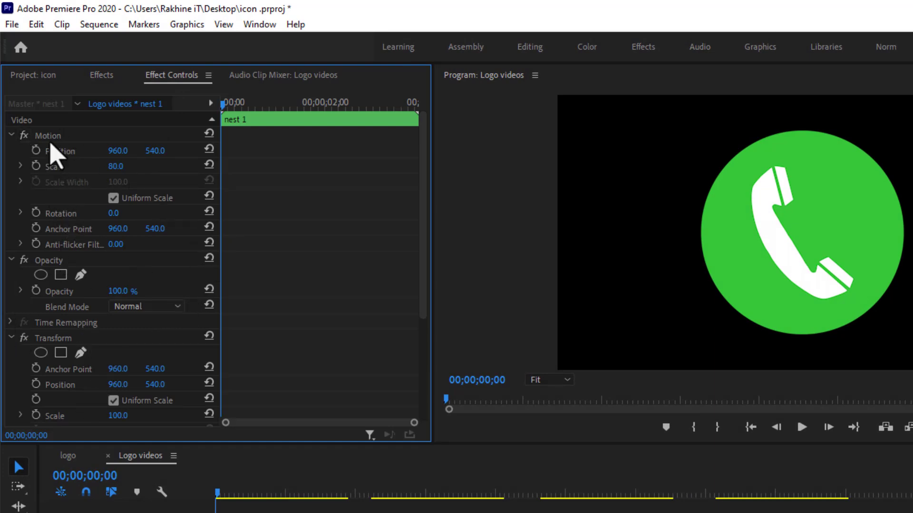
click(11, 136)
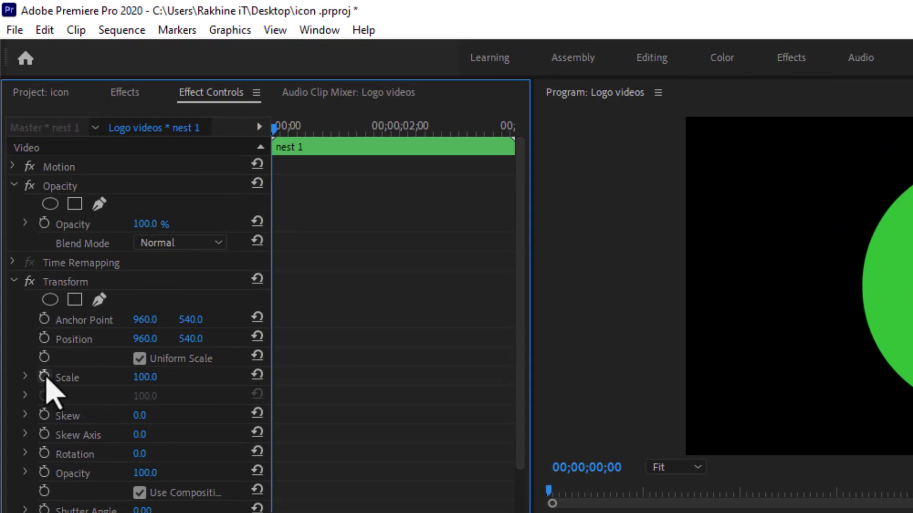
click(140, 379)
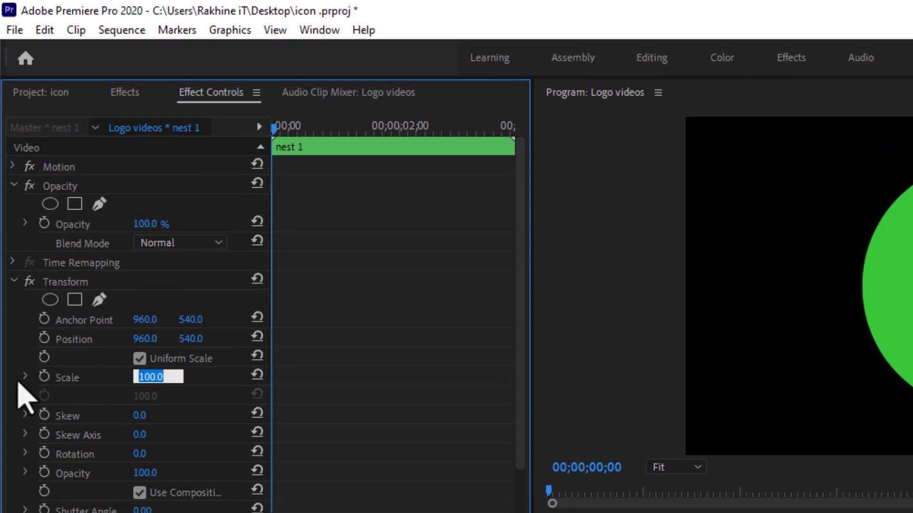
text(0)
key(Return)
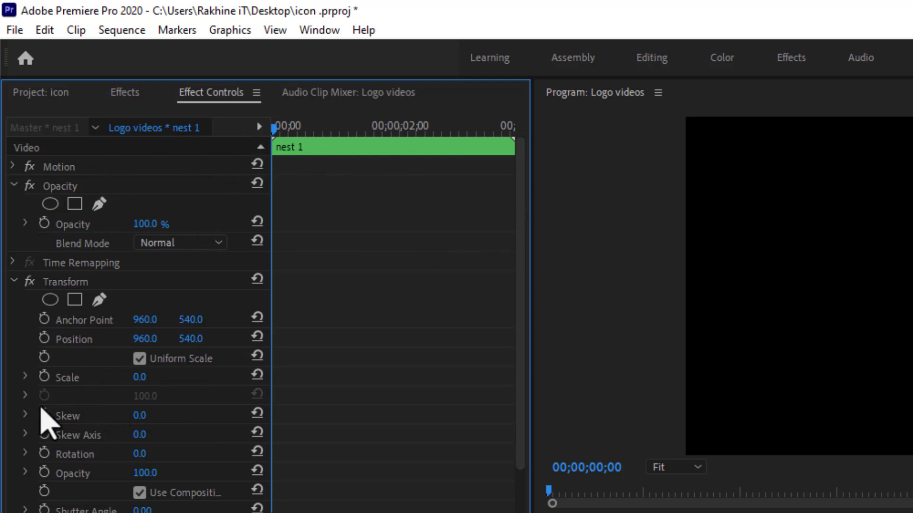
click(44, 376)
Add a Transform Scale keyframe of 100 to nest 1 at 00;00;01;26 and play the animation from the start.
drag(276, 133, 393, 146)
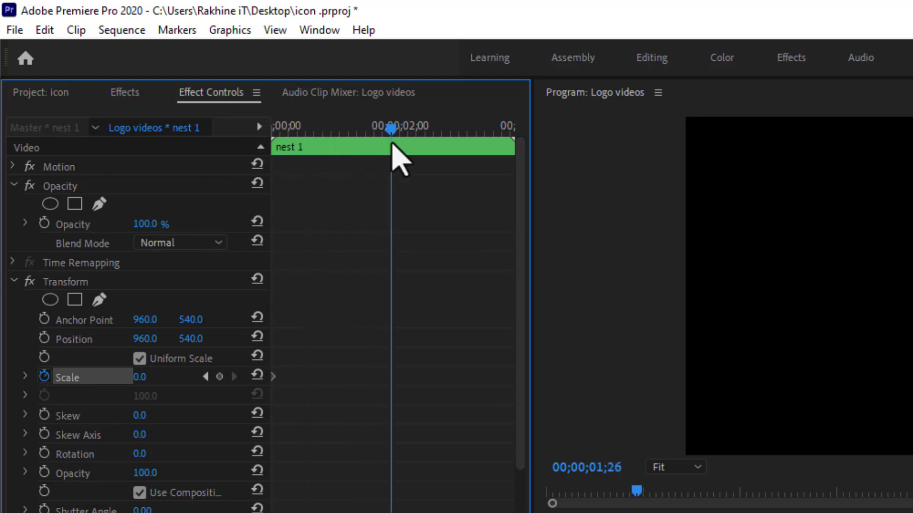
click(144, 377)
text(10)
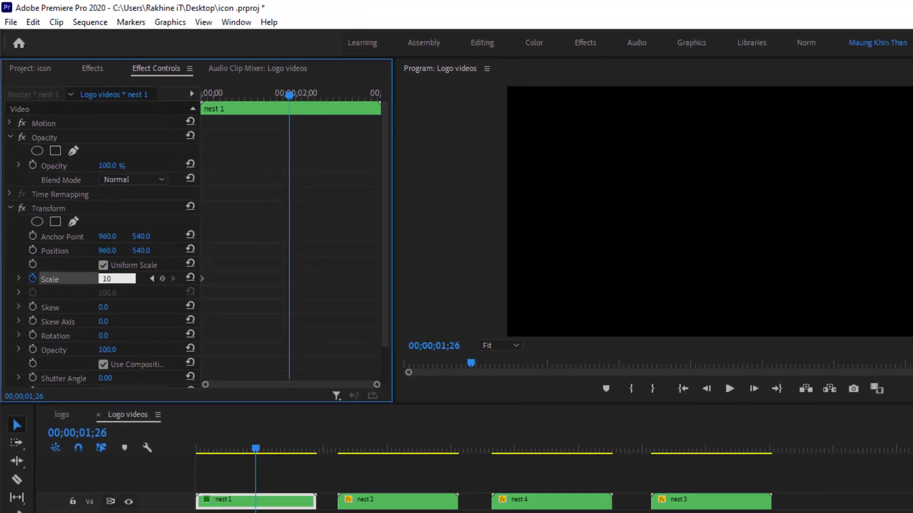
key(Return)
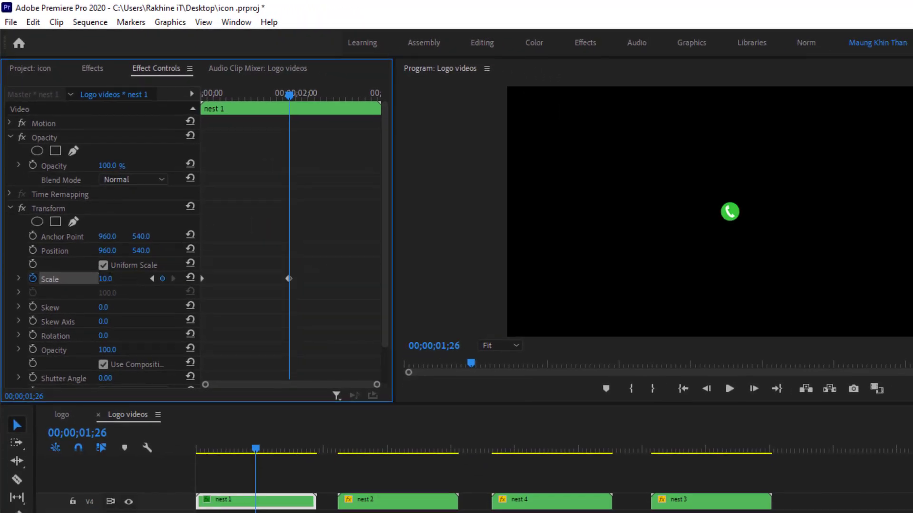
click(102, 282)
key(Return)
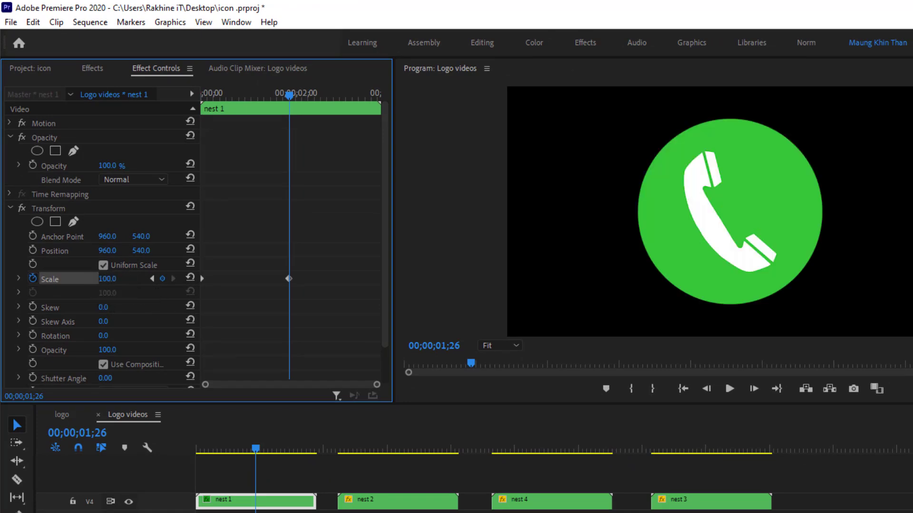
drag(258, 450, 170, 432)
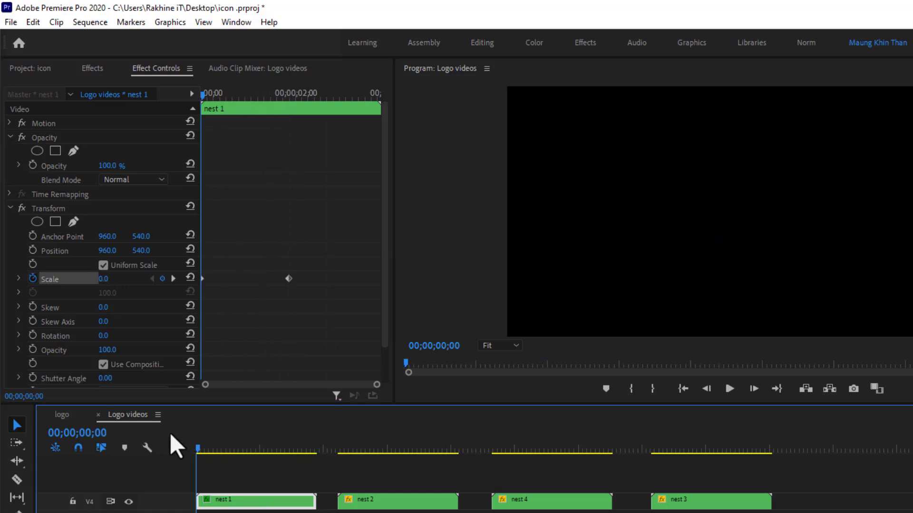
click(729, 390)
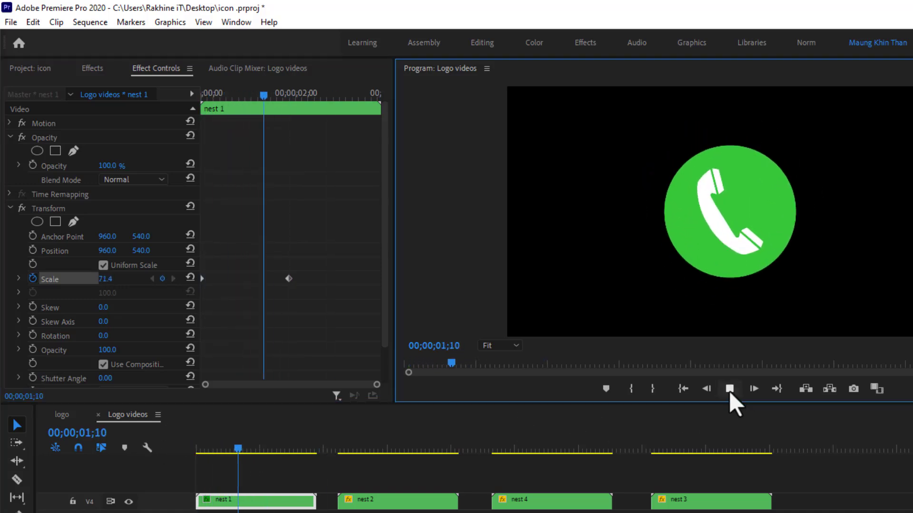
click(727, 389)
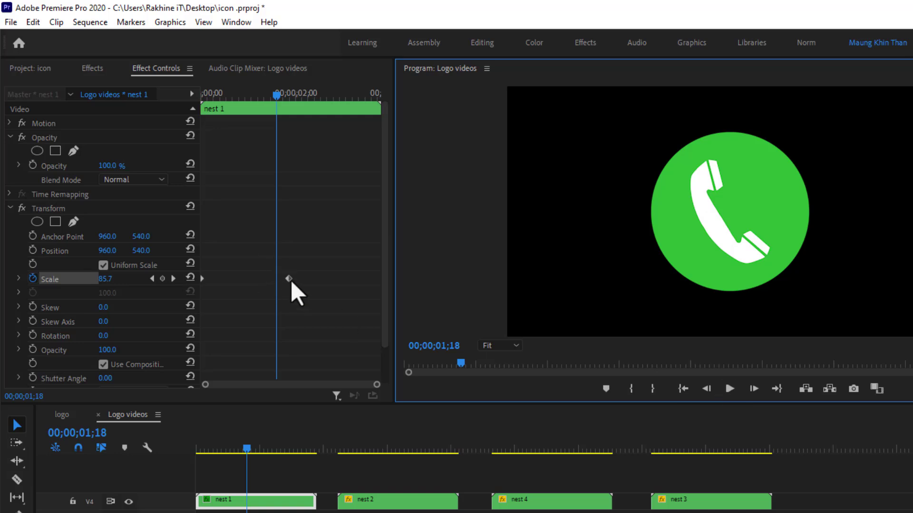
Move nest 1's 100 Scale keyframe to 00;00;01;18 and apply Ease In to it, checking the playback from the start.
drag(289, 279, 274, 279)
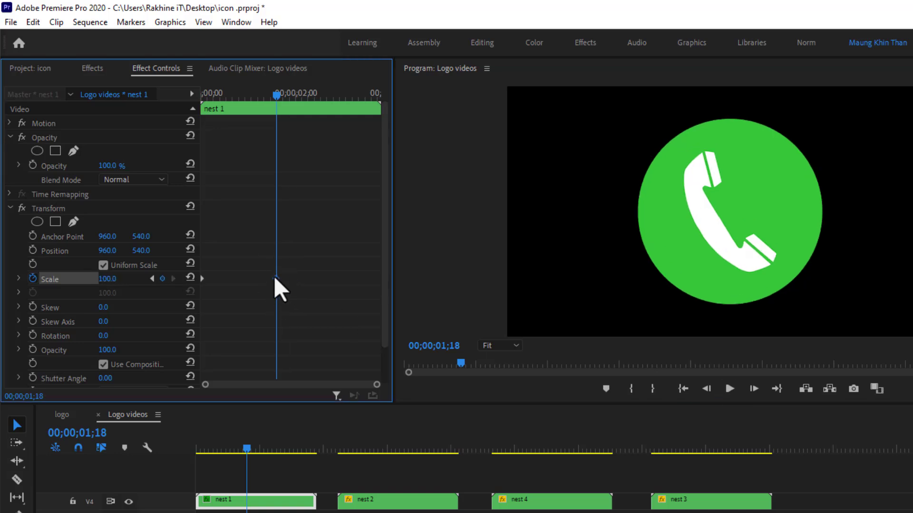
right_click(275, 279)
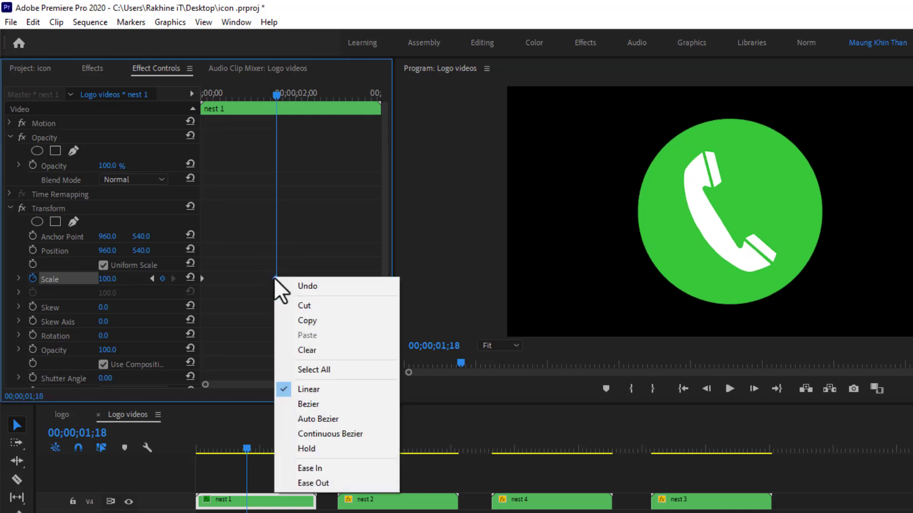
click(330, 470)
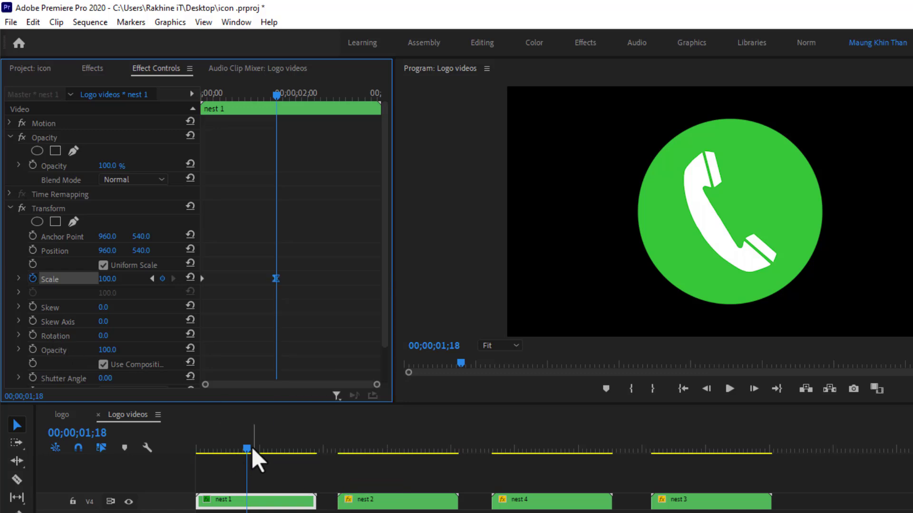
drag(253, 449, 61, 452)
click(729, 388)
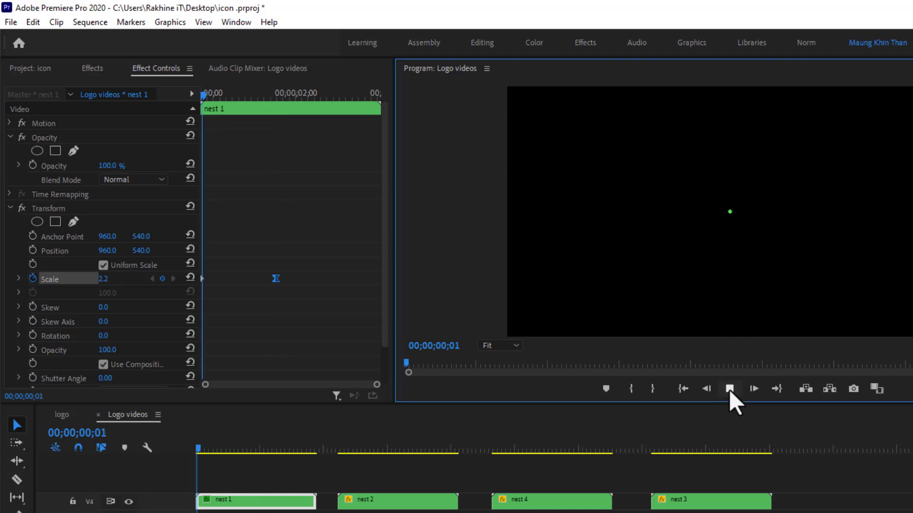
click(729, 389)
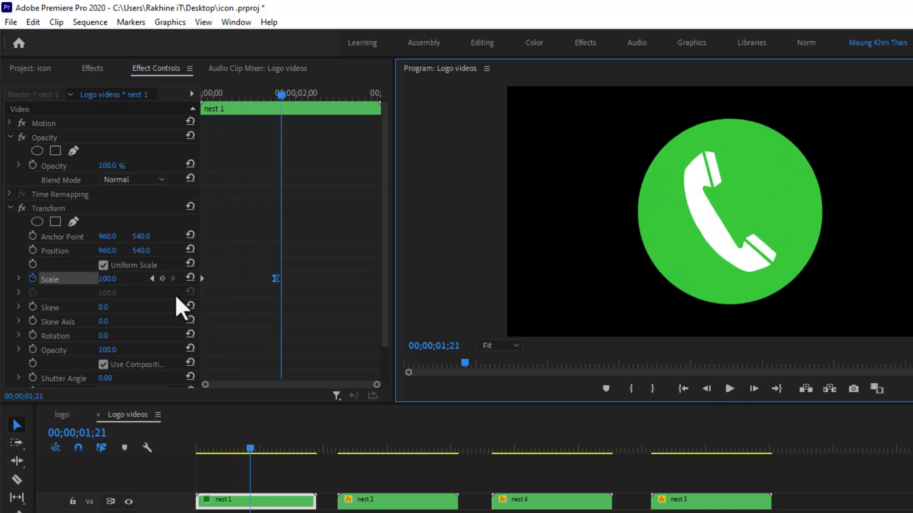
Add a Scale keyframe of 80 to nest 1 at 00;00;01;23 and play the animation from the start.
click(283, 96)
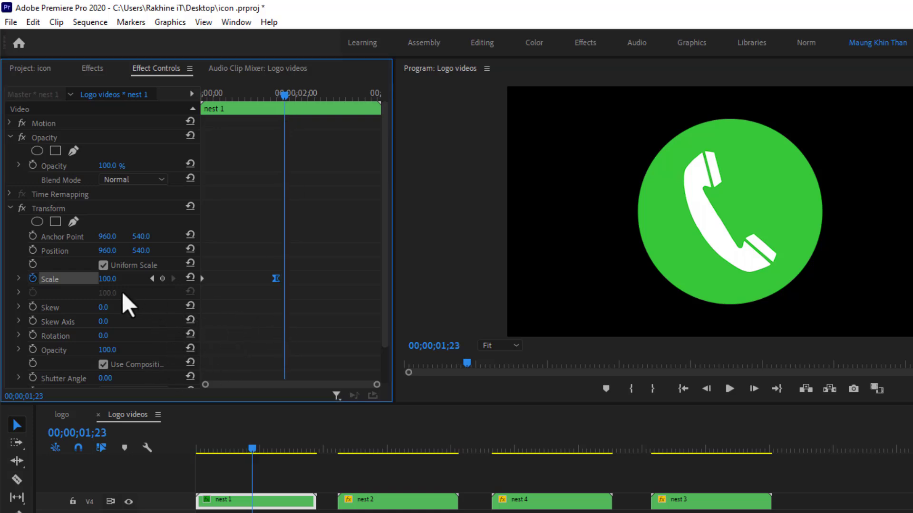
click(106, 279)
key(Return)
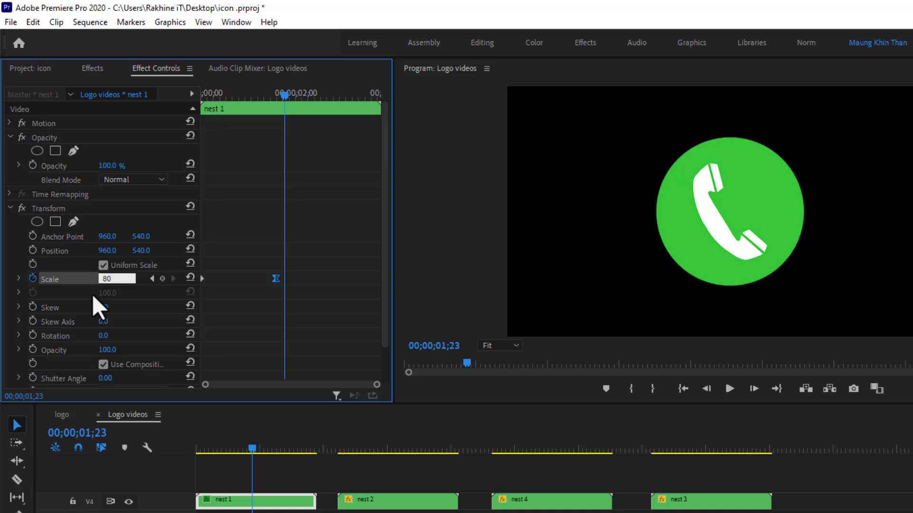
drag(250, 450, 196, 448)
click(726, 389)
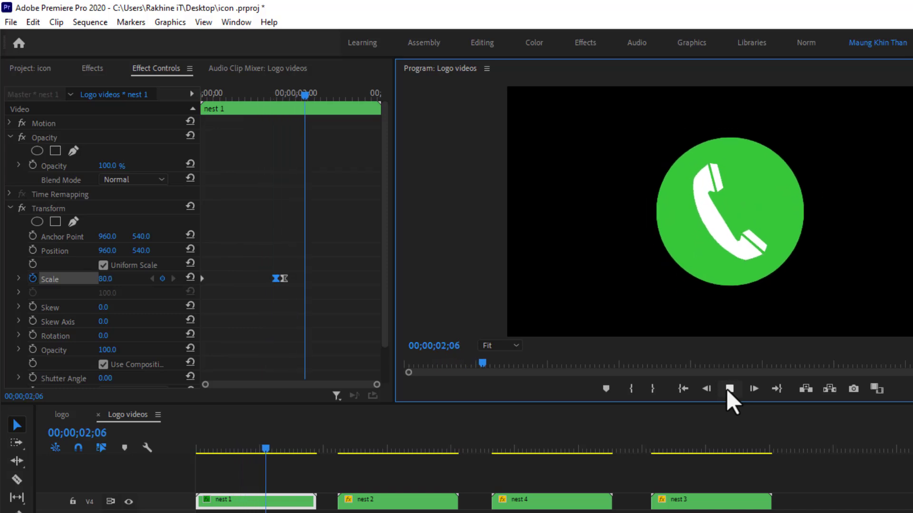
Nudge nest 1's 80 Scale keyframe slightly later and apply Ease Out to it, checking the playback from the start.
drag(285, 278, 287, 278)
right_click(287, 278)
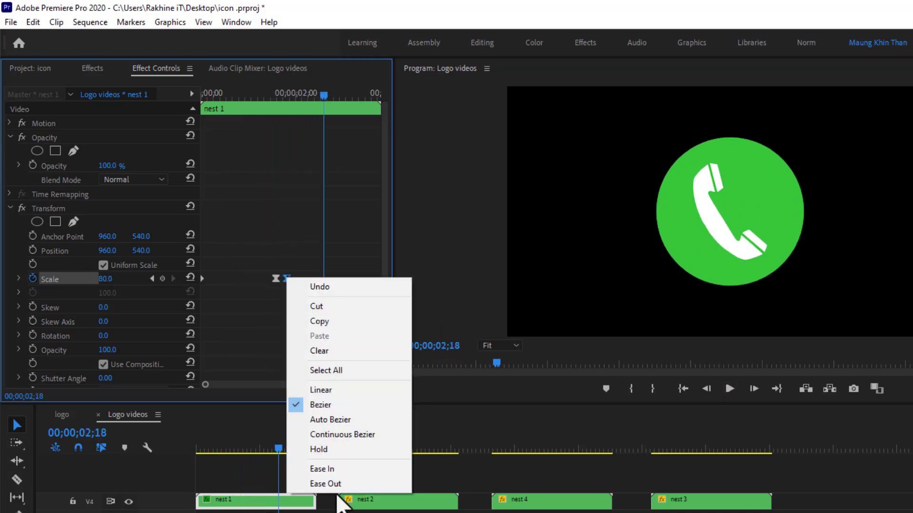
click(319, 484)
drag(279, 449, 173, 435)
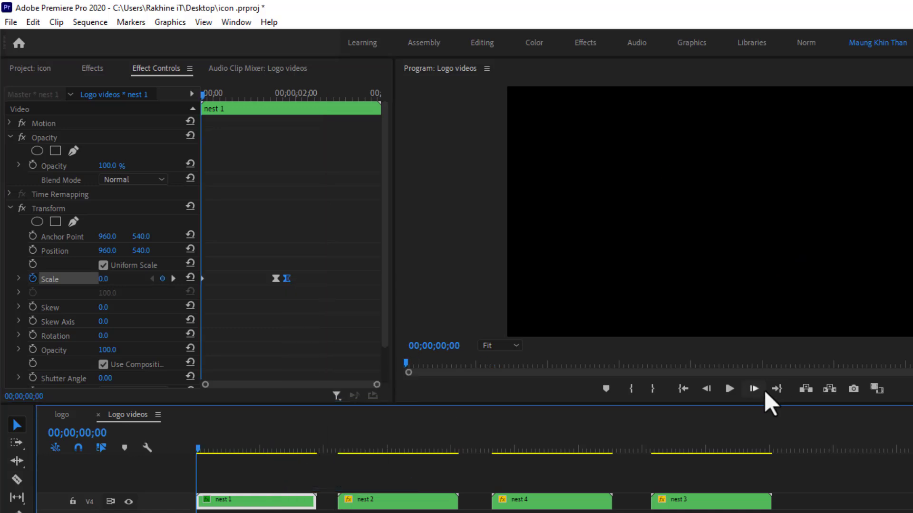
click(729, 394)
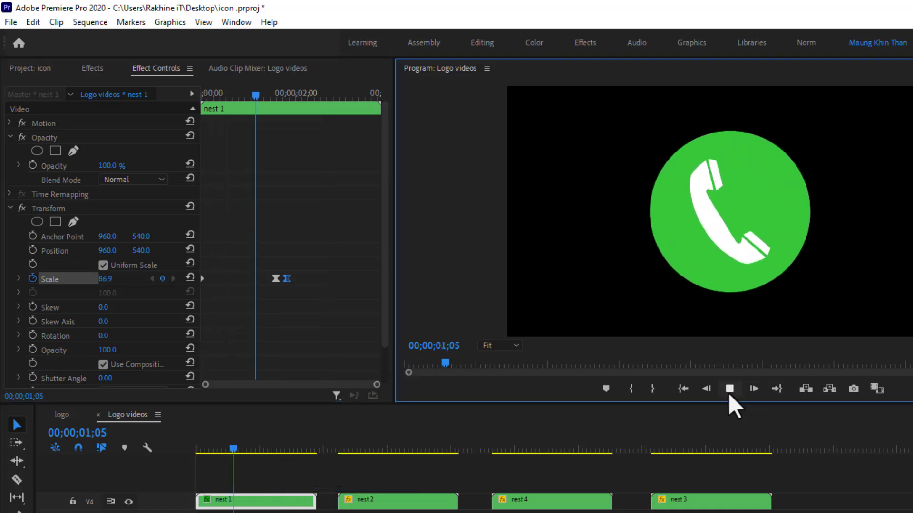
click(729, 392)
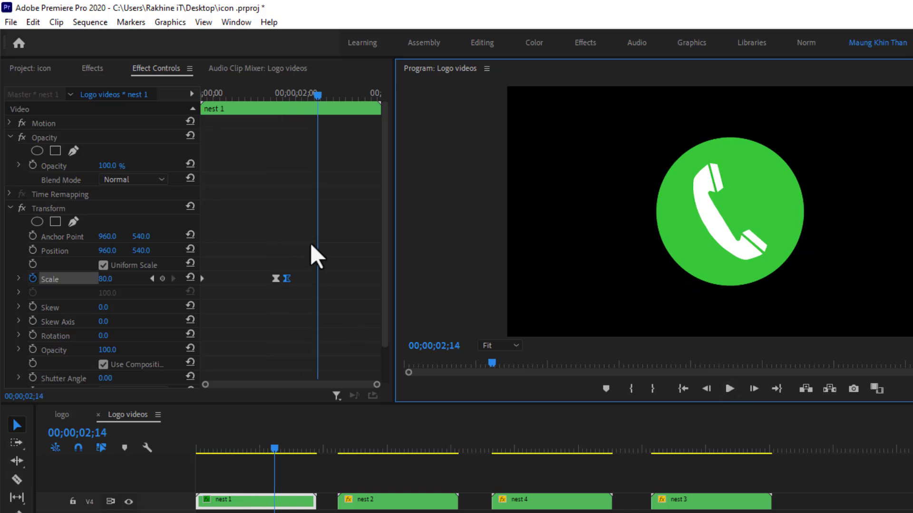
Shift nest 1's 100 and 80 Scale keyframes together so the first sits at 00;00;00;10, and scrub through the result.
drag(286, 279, 216, 281)
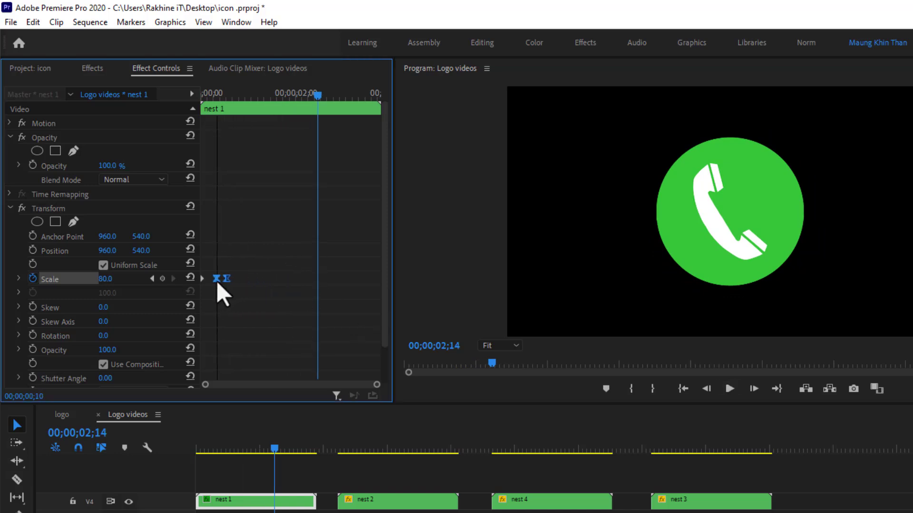
drag(318, 97, 19, 115)
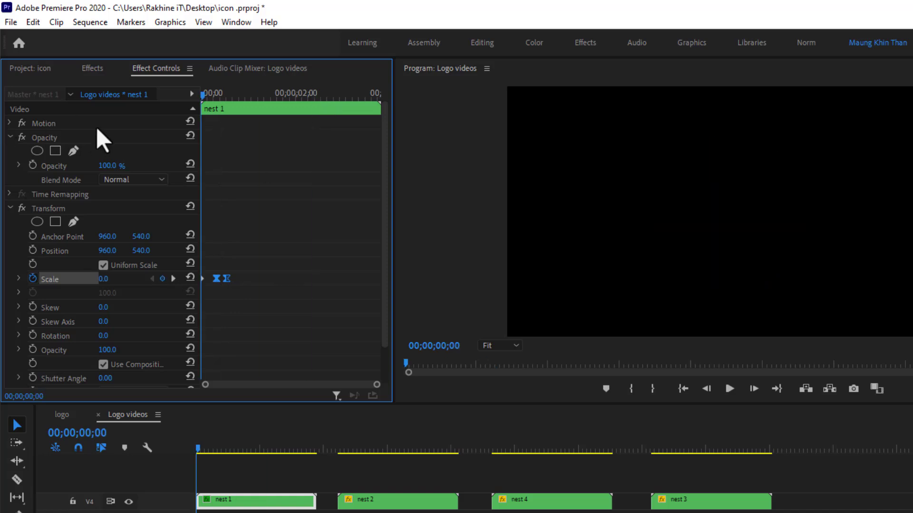
drag(205, 128, 266, 131)
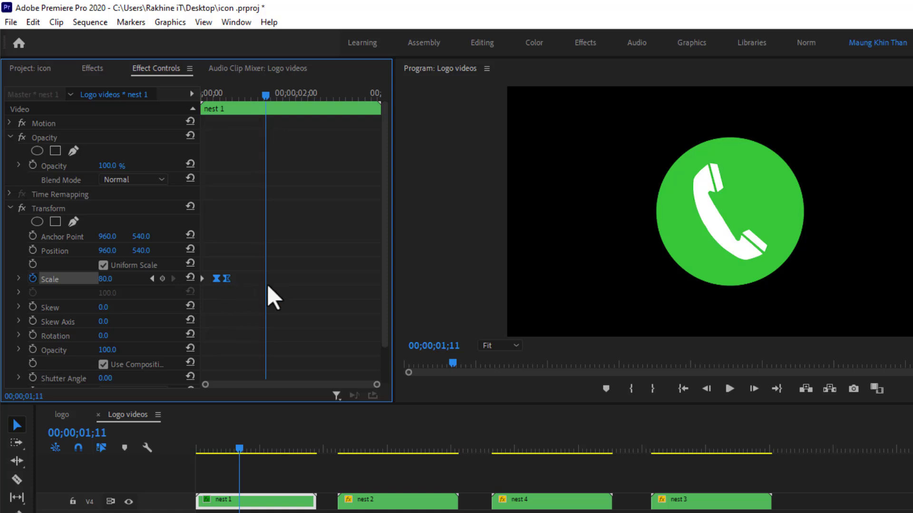
Paste a copy of nest 1's 100 and 80 Scale keyframes at 00;00;01;10 and play the animation from the start.
drag(266, 95, 264, 121)
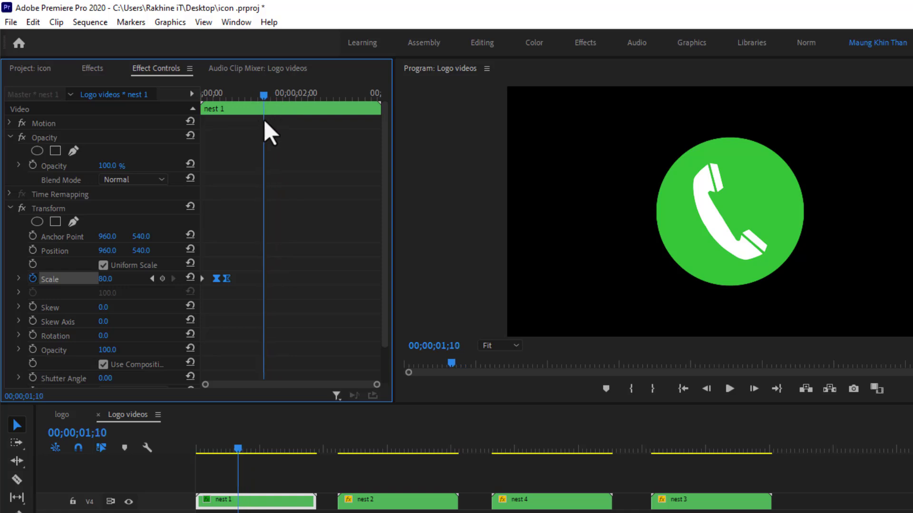
right_click(264, 283)
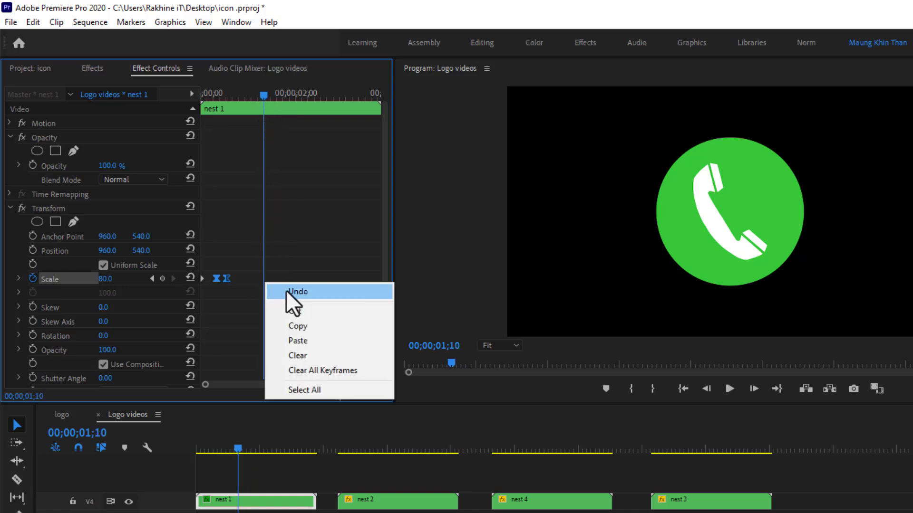
click(300, 340)
drag(268, 96, 206, 95)
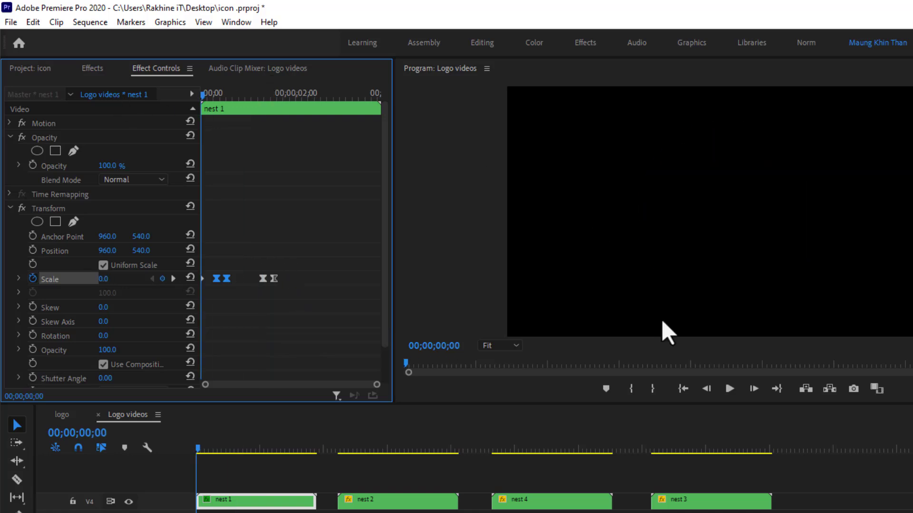
click(729, 389)
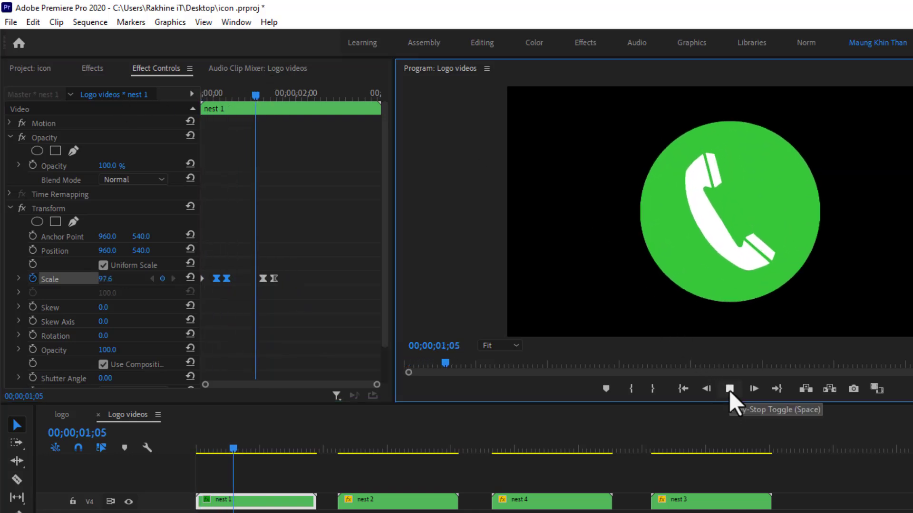
click(729, 389)
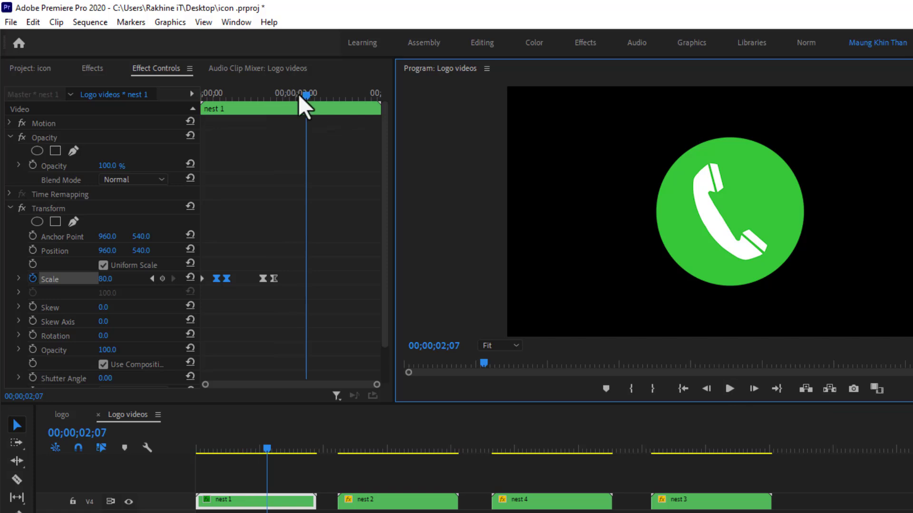
Expand nest 1's Scale graph, select all its keyframes and reshape the curve with the velocity handles, checking the playback.
drag(300, 93, 266, 107)
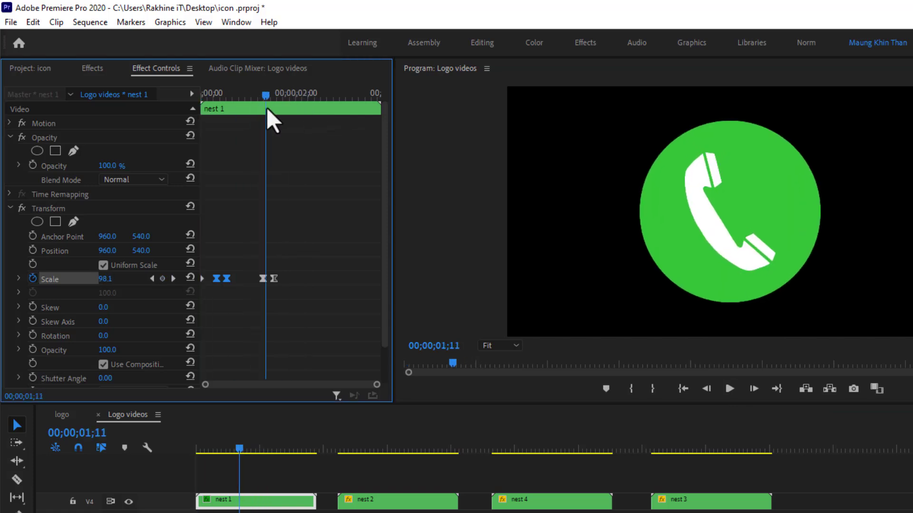
drag(289, 294, 245, 281)
click(17, 279)
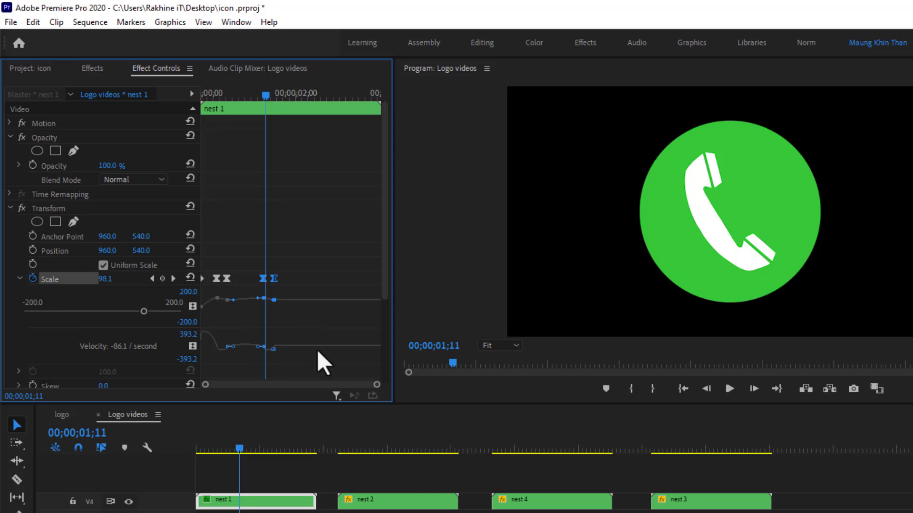
drag(313, 360, 204, 257)
drag(255, 346, 233, 298)
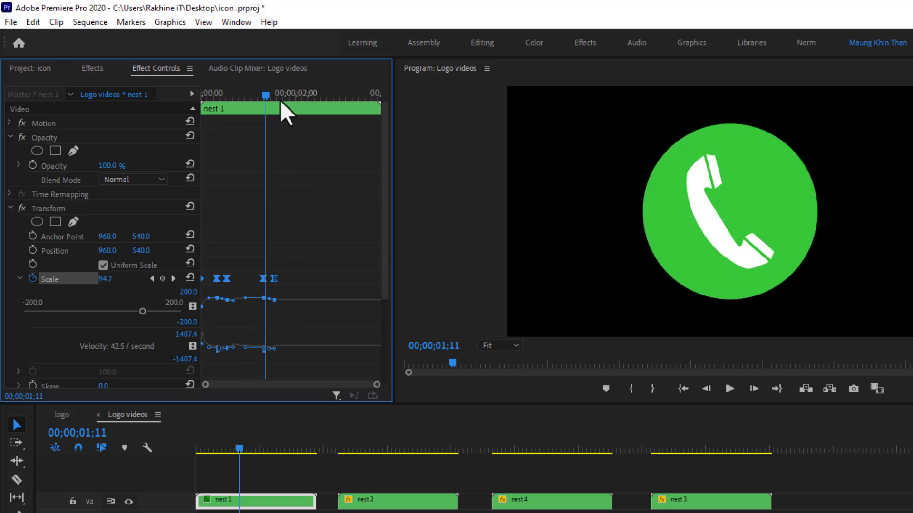
key(Home)
click(725, 392)
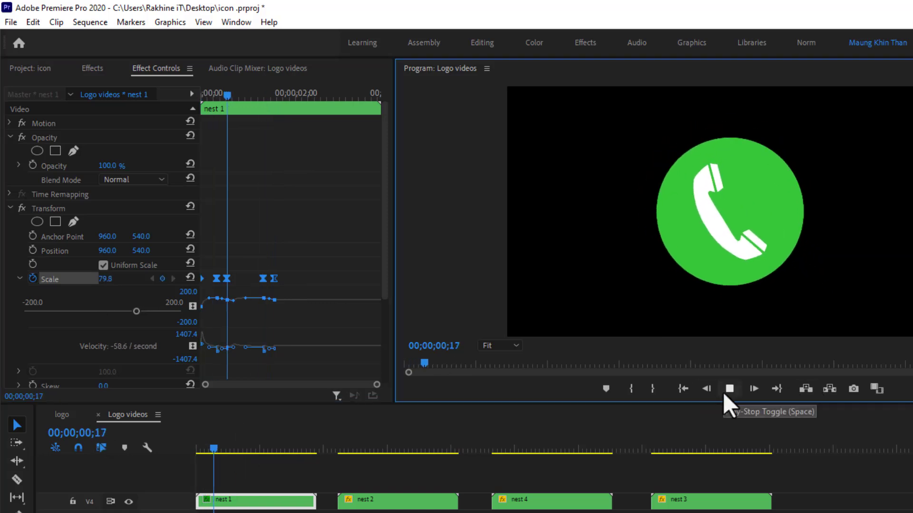
click(725, 393)
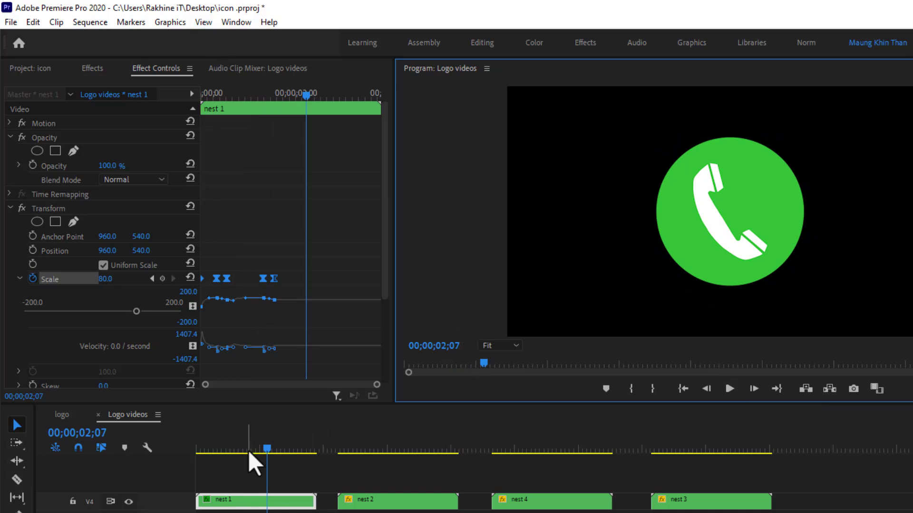
Add a closing Scale keyframe of 0 to nest 1 at 00;00;01;27.
mouse_move(270, 448)
mouse_down()
mouse_move(226, 452)
mouse_move(258, 450)
mouse_up()
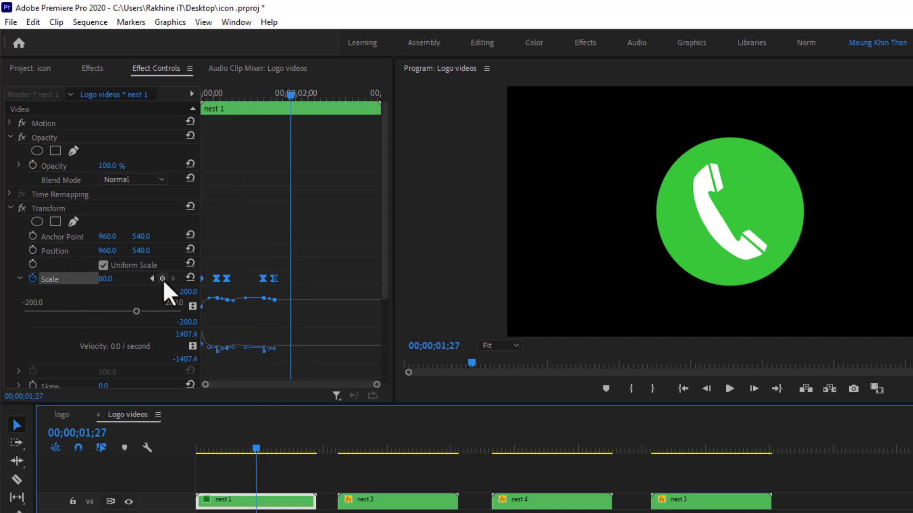
click(106, 281)
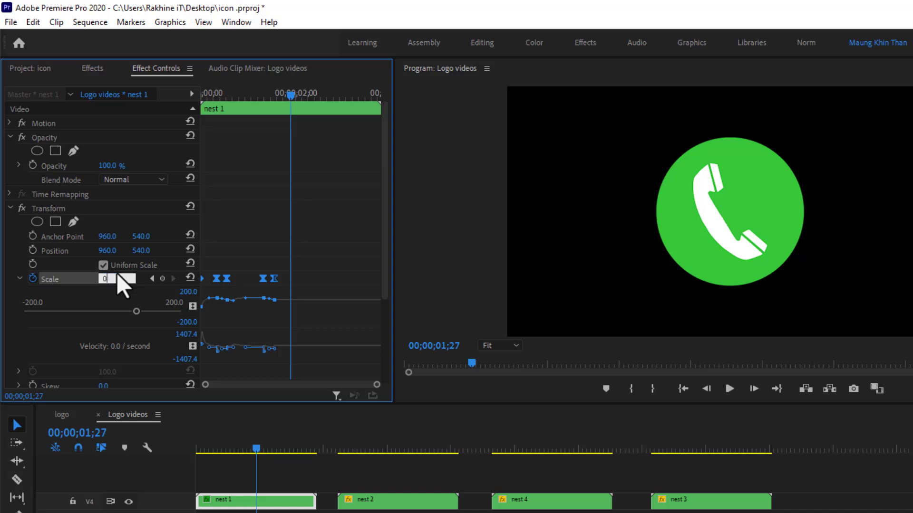
key(Return)
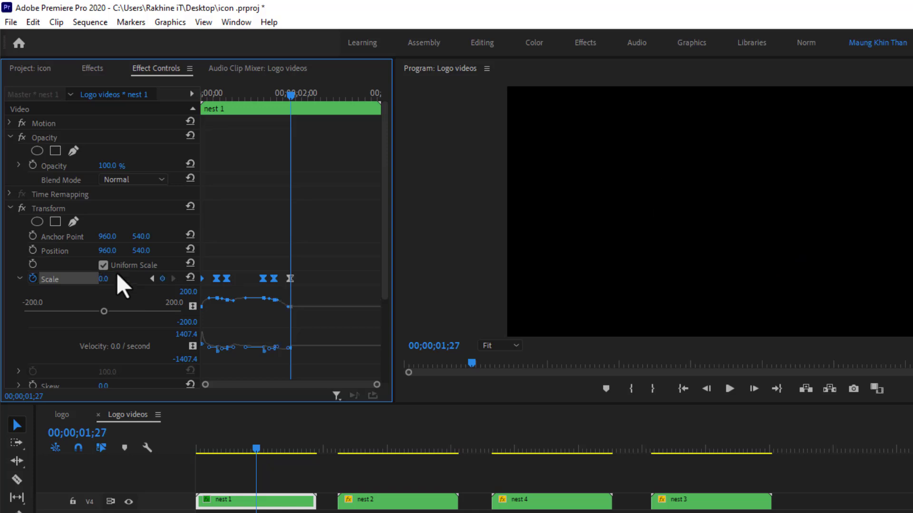
Apply Ease Out to nest 1's closing Scale keyframe at 00;00;01;27.
right_click(288, 278)
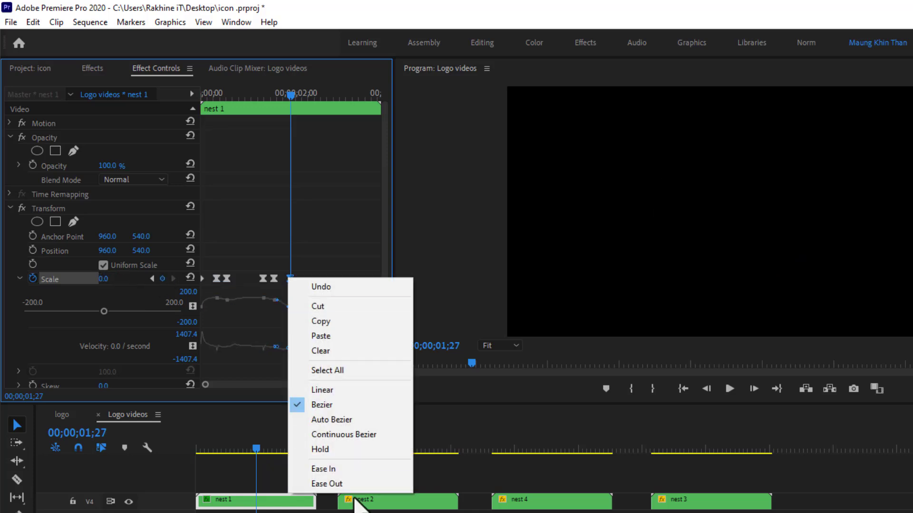
right_click(285, 276)
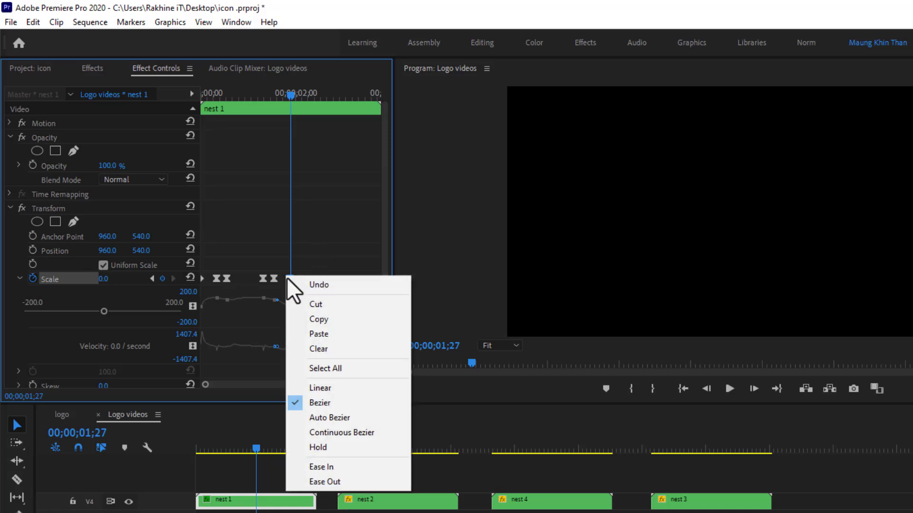
right_click(290, 279)
right_click(288, 278)
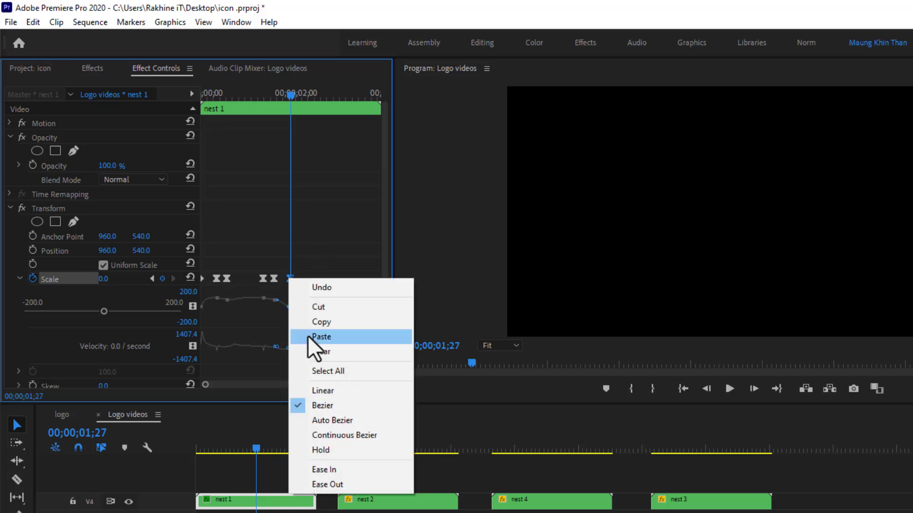
click(327, 484)
Play nest 1's scale animation from the start twice, and scrub back to 00;00;01;02.
key(Home)
click(729, 389)
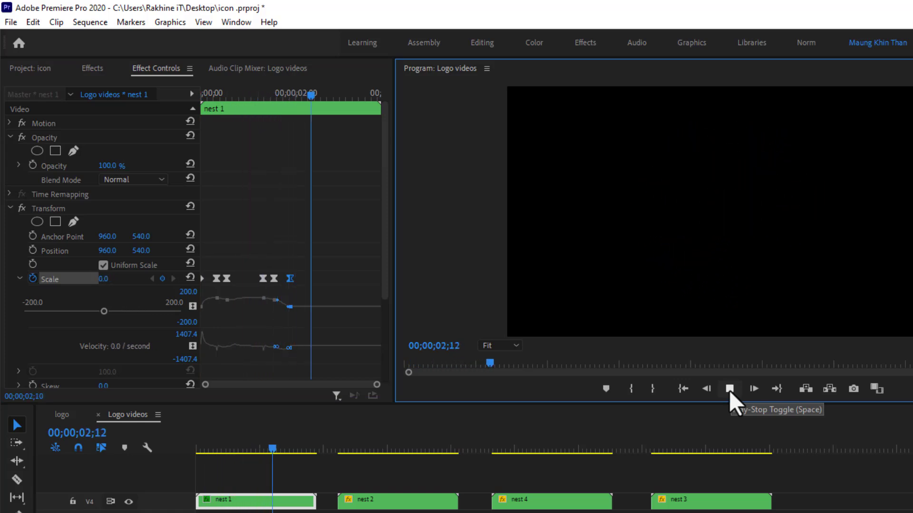
key(space)
drag(328, 98, 95, 112)
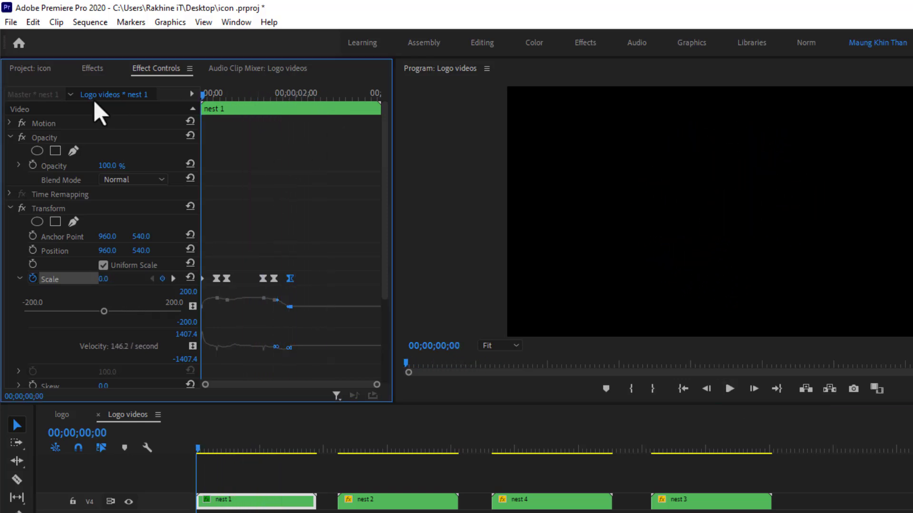
click(730, 389)
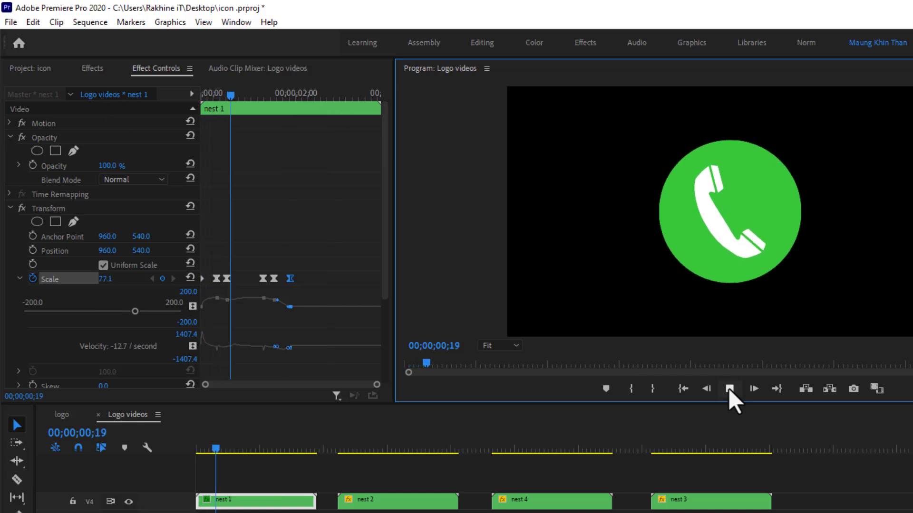
click(729, 389)
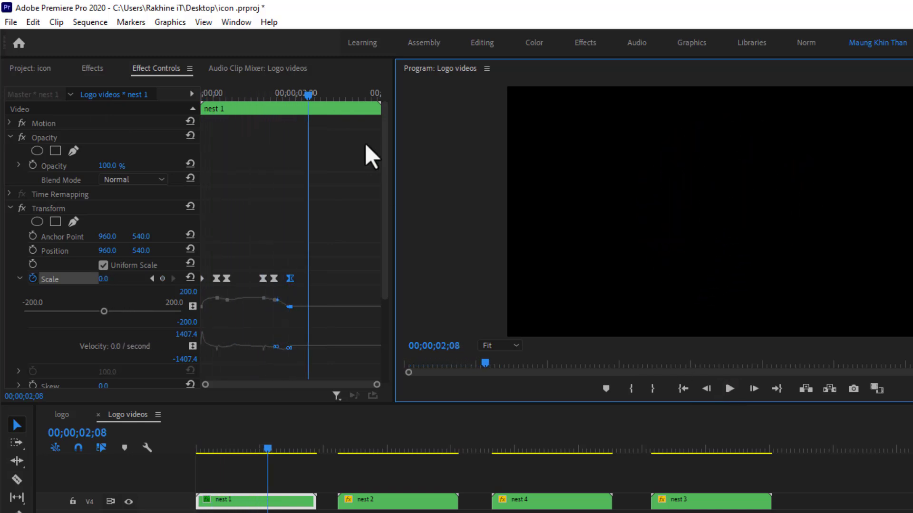
drag(314, 101, 252, 101)
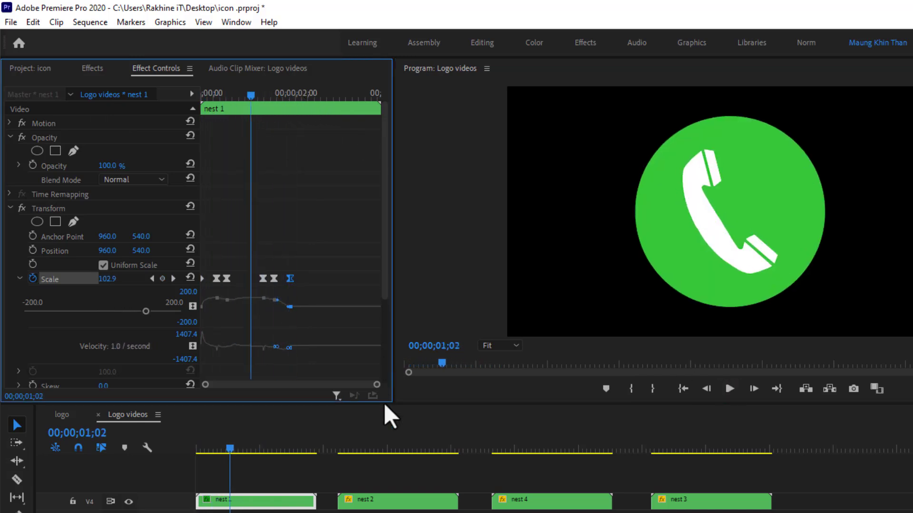
Try to copy nest 1's Transform effect onto nest 2, nest 4 and nest 3.
click(40, 209)
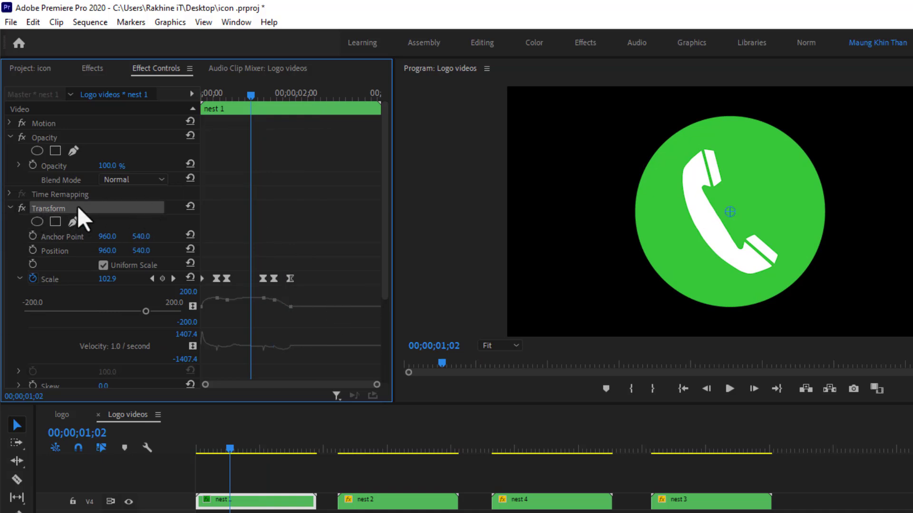
right_click(63, 208)
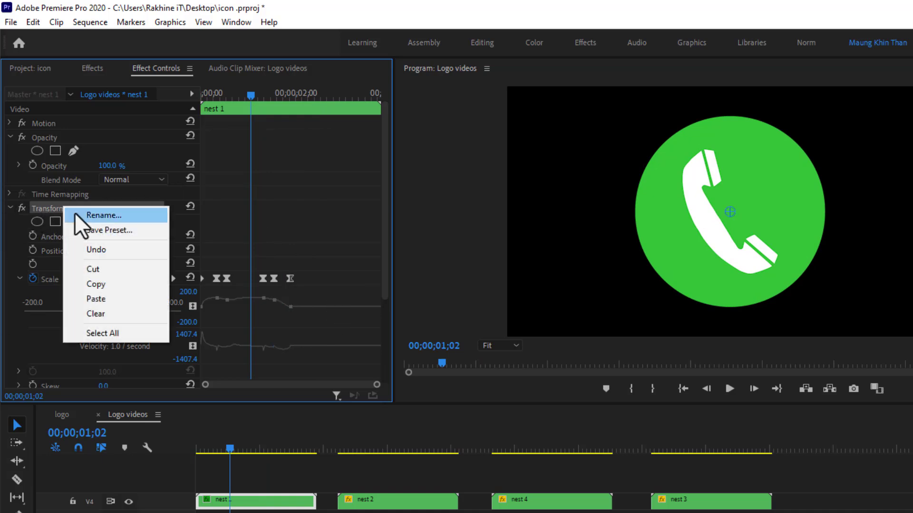
click(105, 284)
click(738, 505)
click(353, 505)
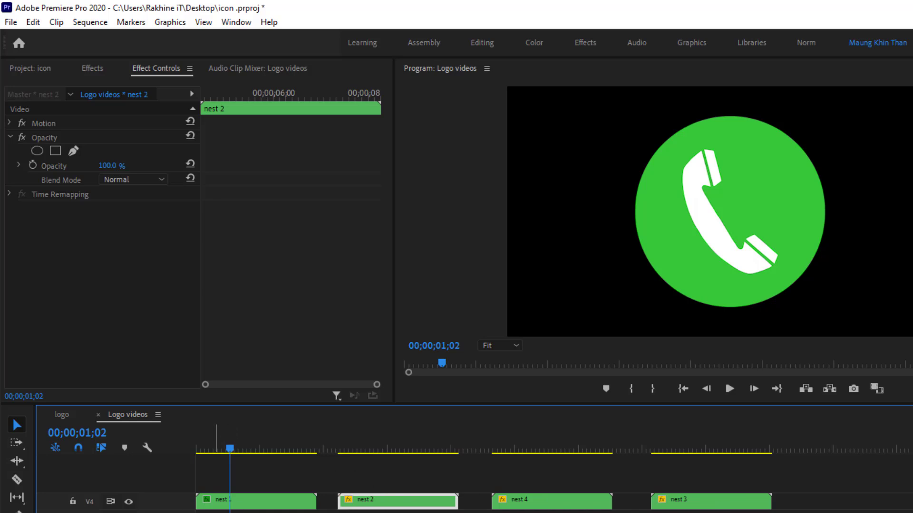
shift+click(534, 503)
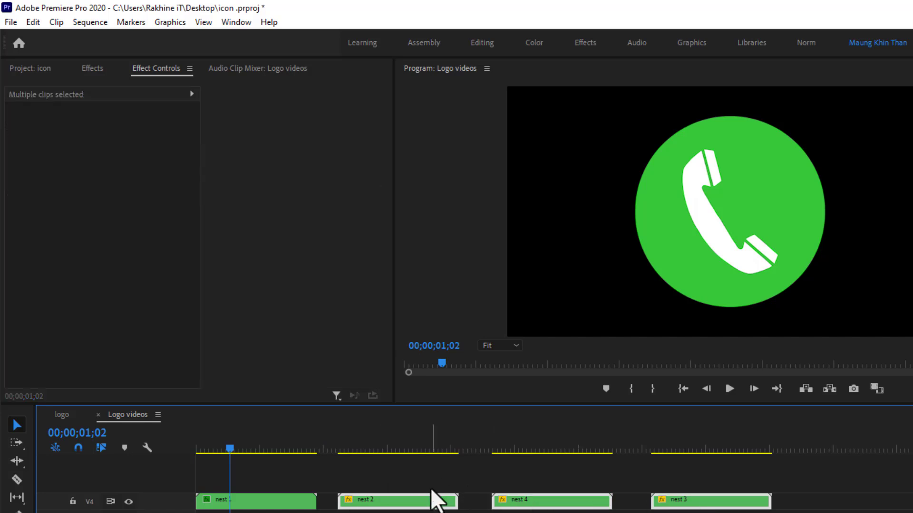
right_click(391, 505)
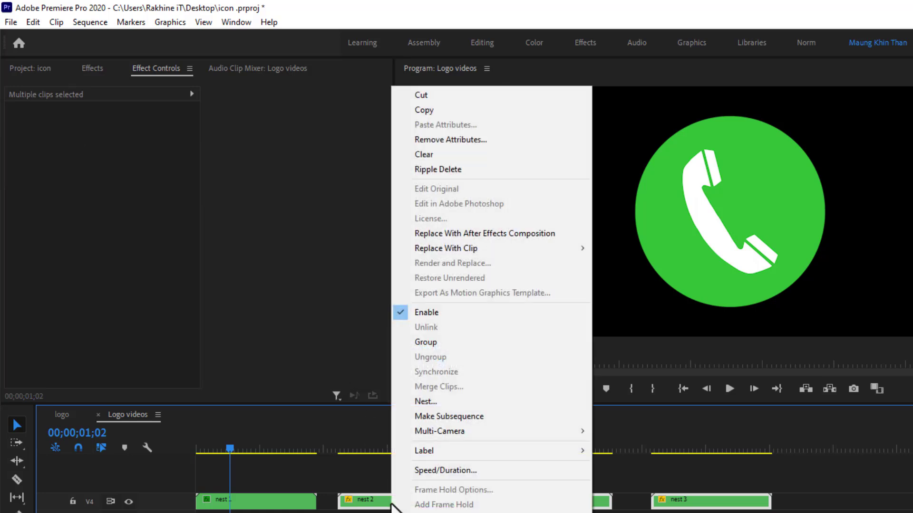
right_click(291, 280)
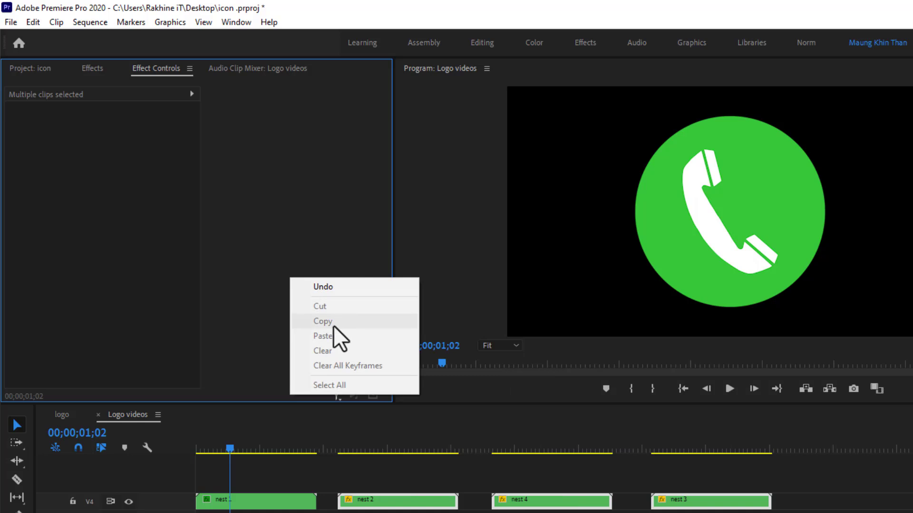
click(232, 449)
click(404, 448)
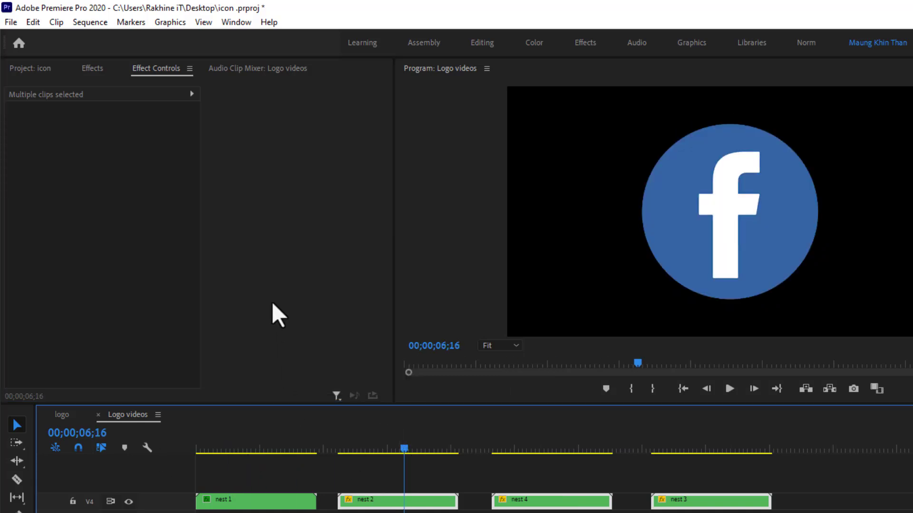
right_click(274, 278)
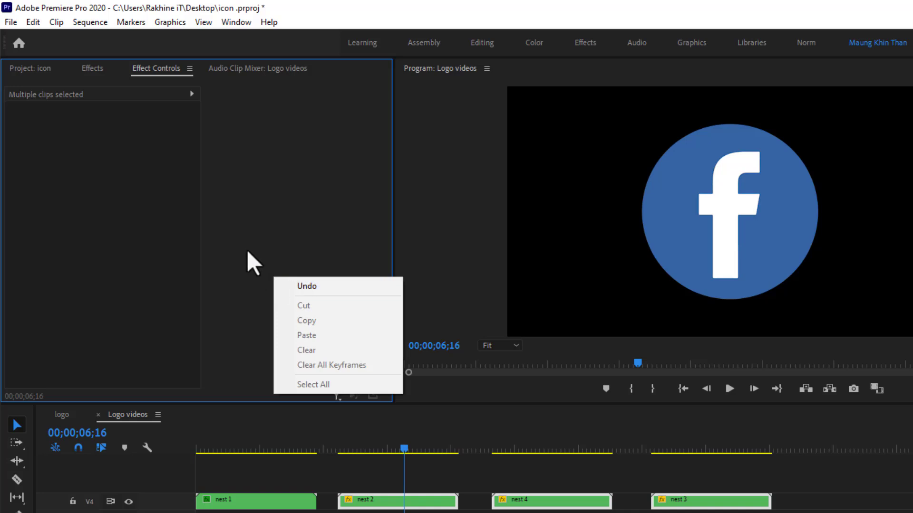
Collapse nest 1's Scale graph, copy its Transform effect and paste it onto nest 2, nest 4 and nest 3 together.
click(260, 503)
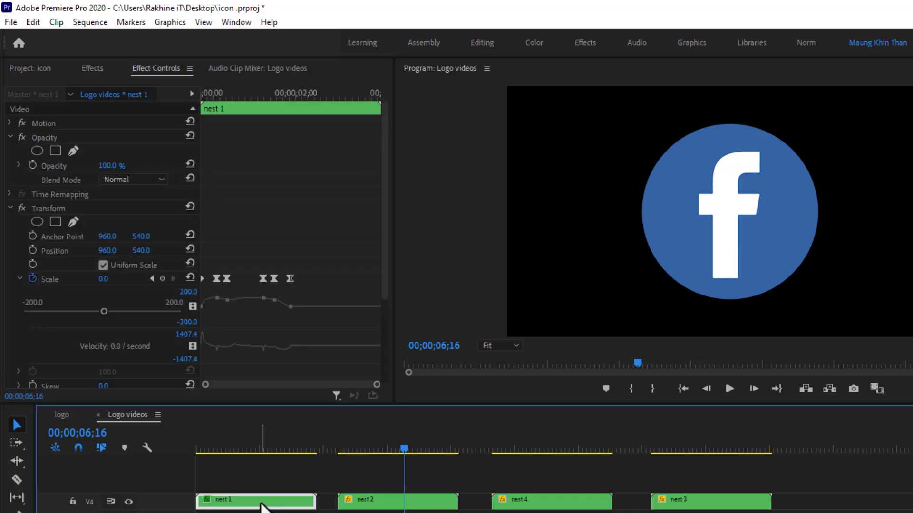
click(18, 279)
click(55, 207)
right_click(55, 207)
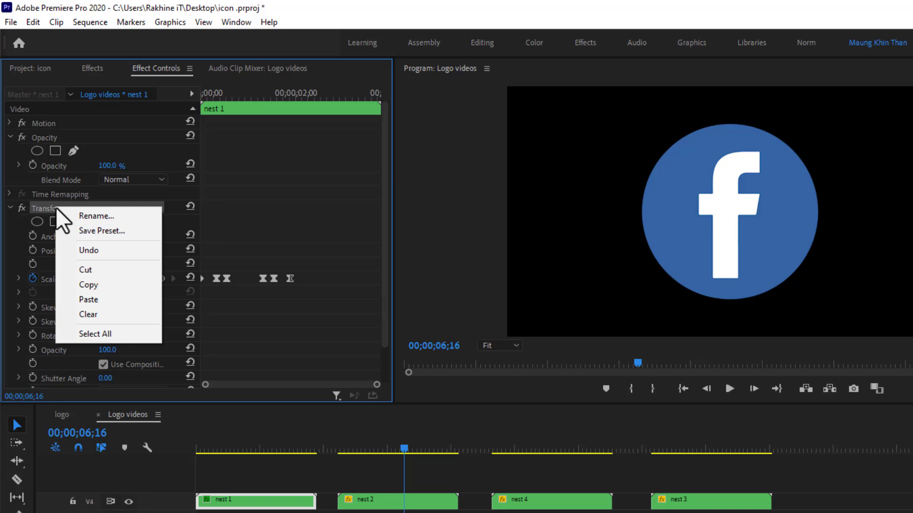
click(96, 286)
click(446, 502)
shift+click(577, 504)
shift+click(682, 505)
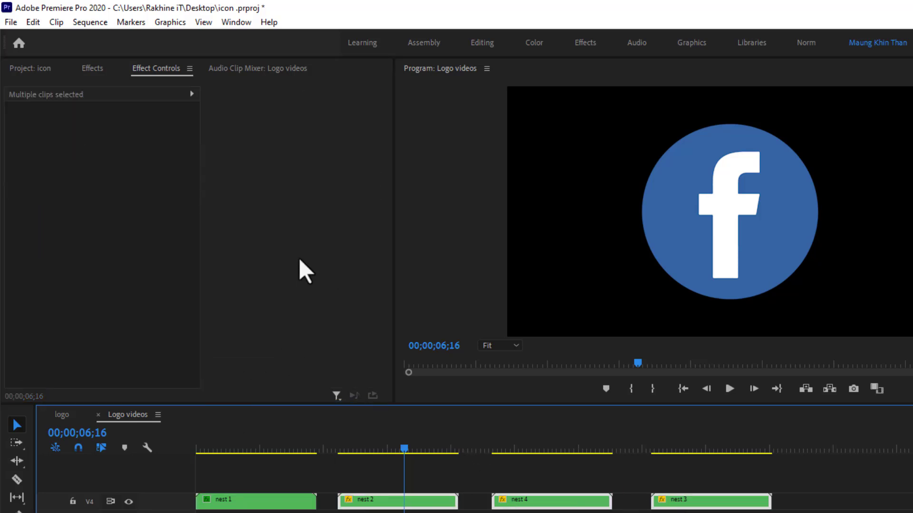
key(ctrl+v)
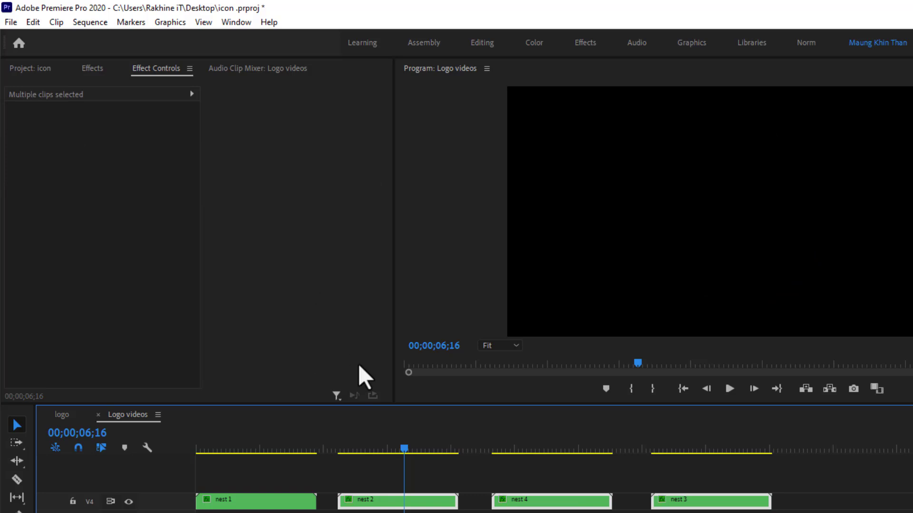
Check the pasted Scale keyframes on nest 2, nest 4 and nest 3, and play the sequence from the start.
drag(402, 451, 364, 461)
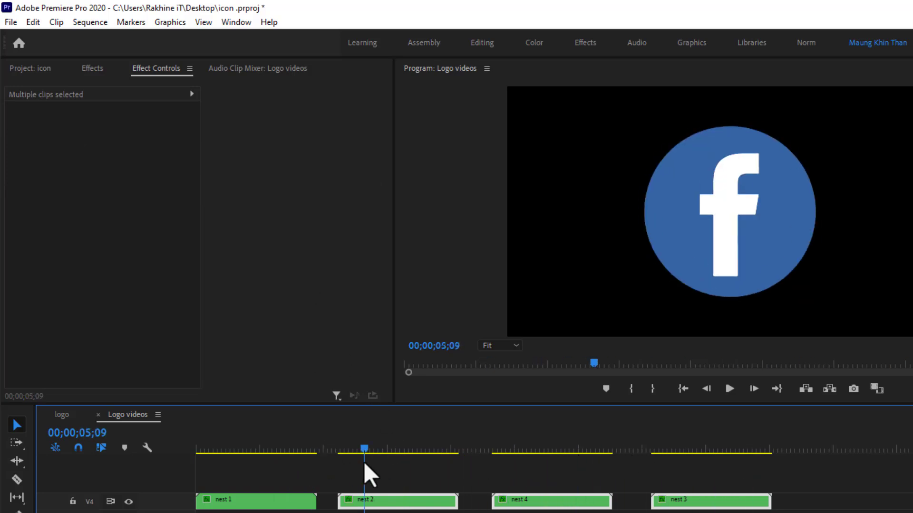
click(408, 503)
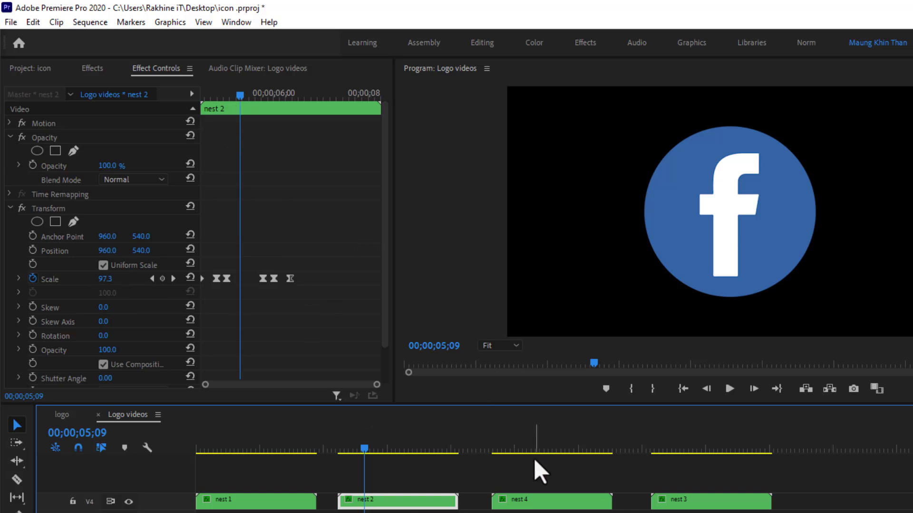
click(563, 505)
click(713, 505)
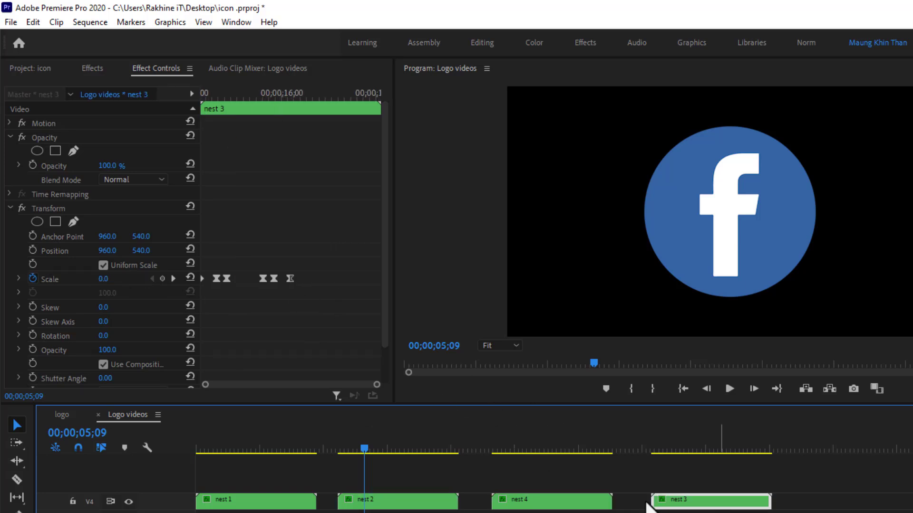
key(Home)
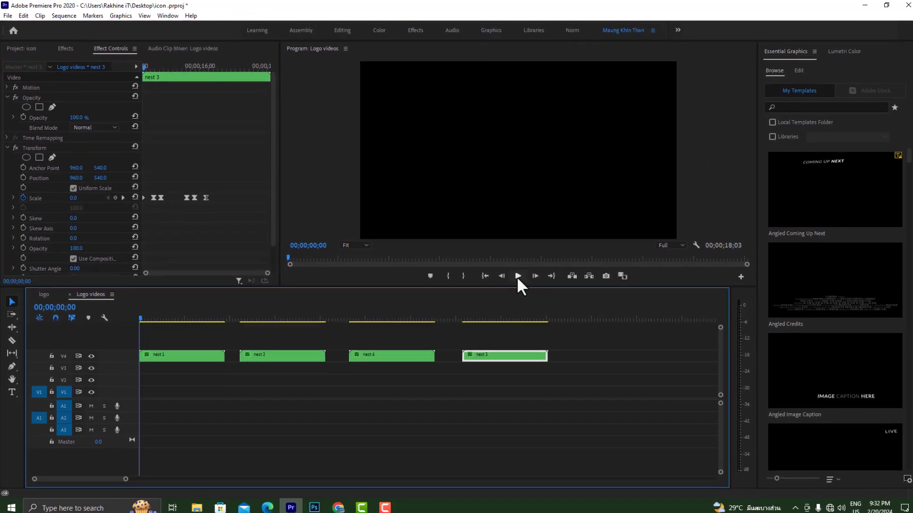
click(730, 389)
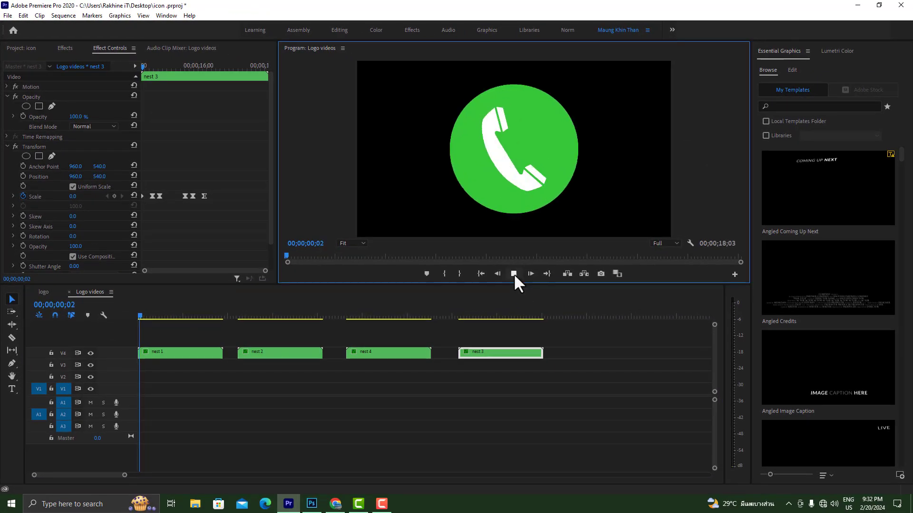
click(514, 273)
Move nest 1 to track V1 and nest 2 to V2 starting at 00;00;01;29, and play the transition.
drag(179, 359, 166, 390)
mouse_move(189, 317)
mouse_down()
mouse_move(97, 316)
mouse_move(191, 317)
mouse_move(179, 320)
mouse_move(187, 328)
mouse_up()
drag(283, 355, 227, 377)
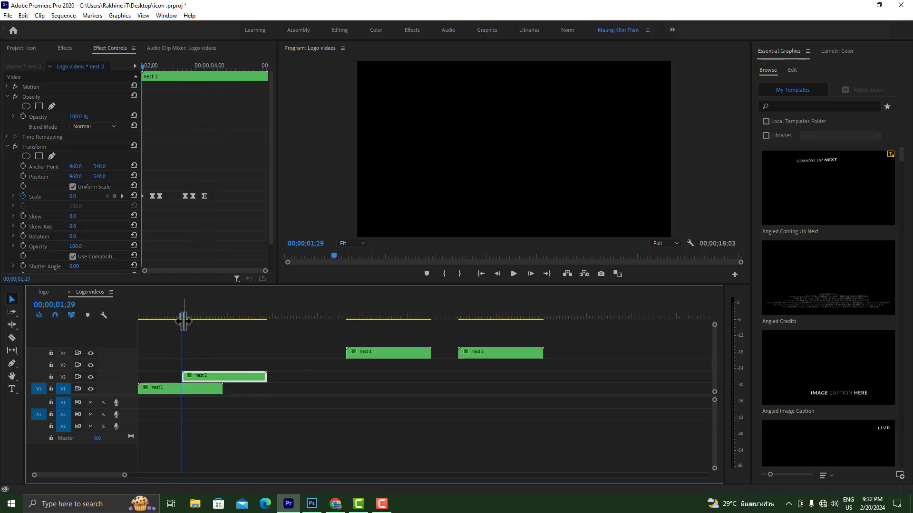
key(Home)
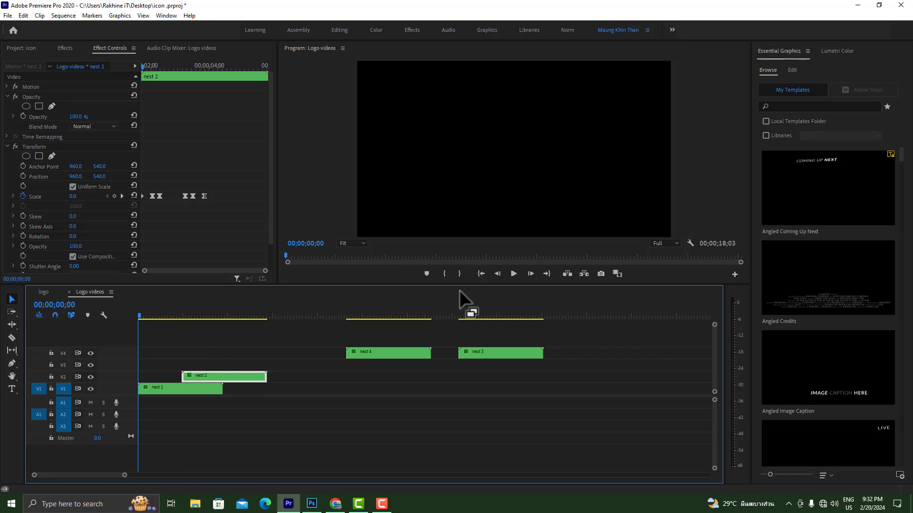
click(514, 274)
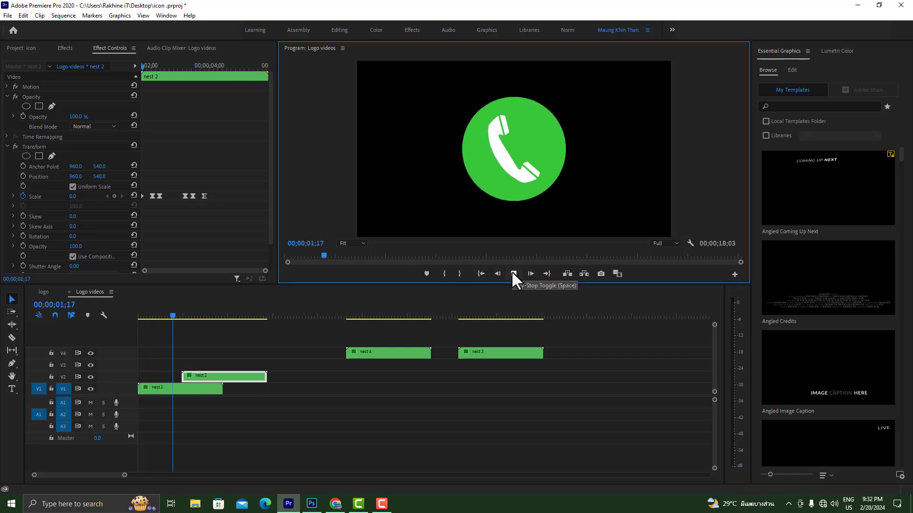
click(513, 273)
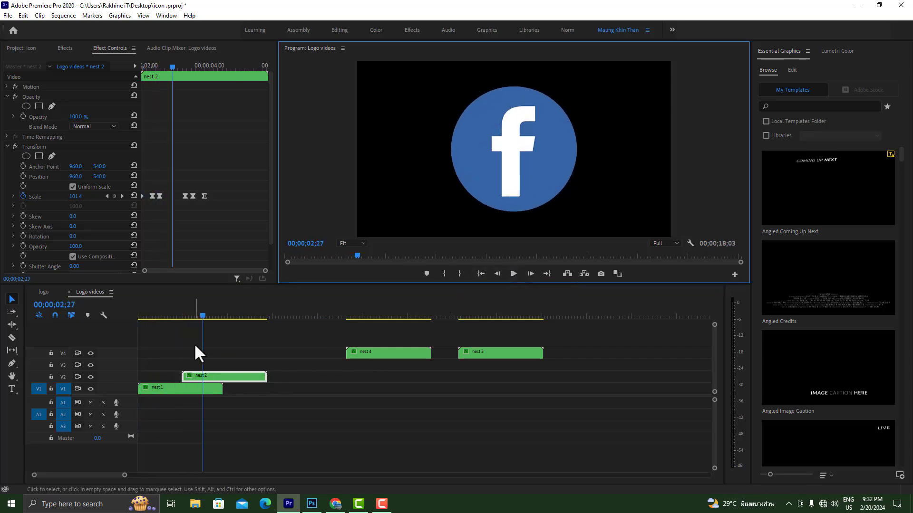
Shift nest 2 to start at 00;00;01;22 and stagger nest 4 on V3 and nest 3 on V4 so the clips overlap.
drag(203, 315, 175, 318)
drag(223, 375, 217, 374)
drag(407, 352, 261, 370)
drag(485, 354, 266, 374)
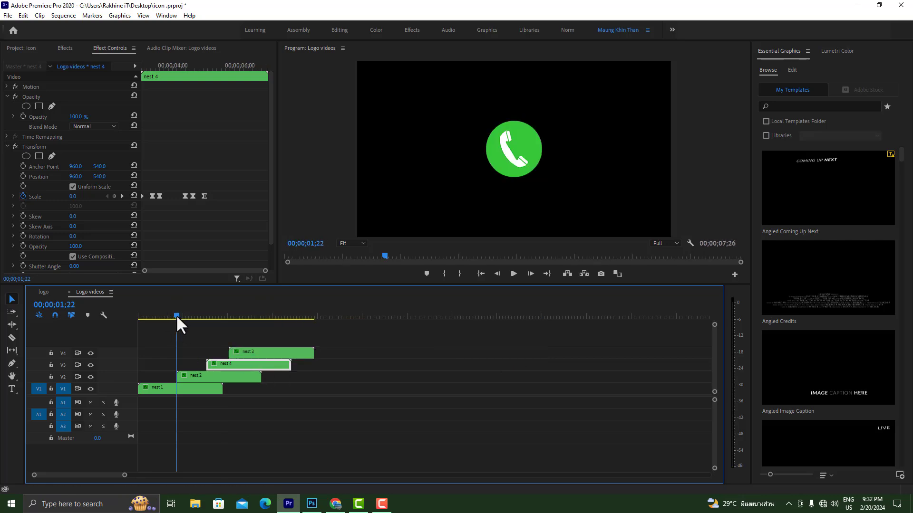
Play the staggered logo sequence from the start to review the transitions between icons.
key(Home)
click(514, 275)
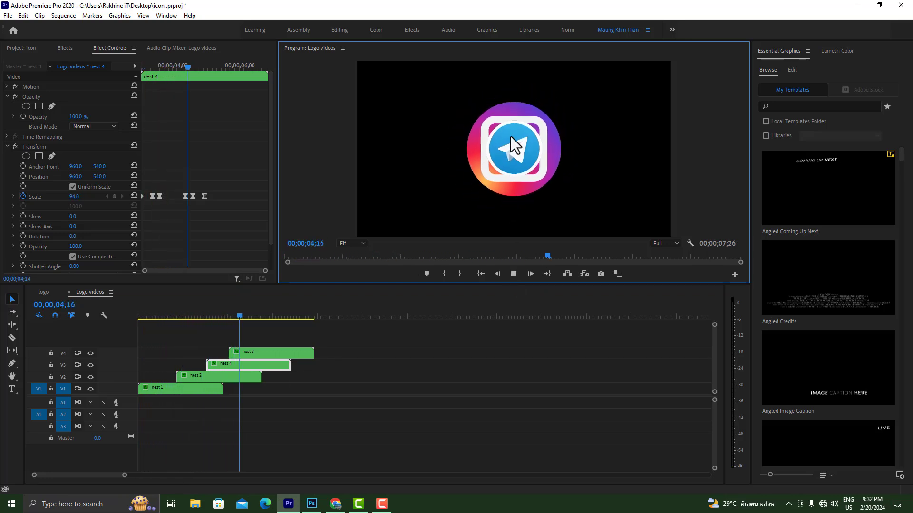
click(514, 274)
Set nest 3's Motion Scale to 111 at 00;00;04;22 so the Telegram icon covers the Instagram icon behind it.
drag(289, 315, 239, 347)
click(267, 353)
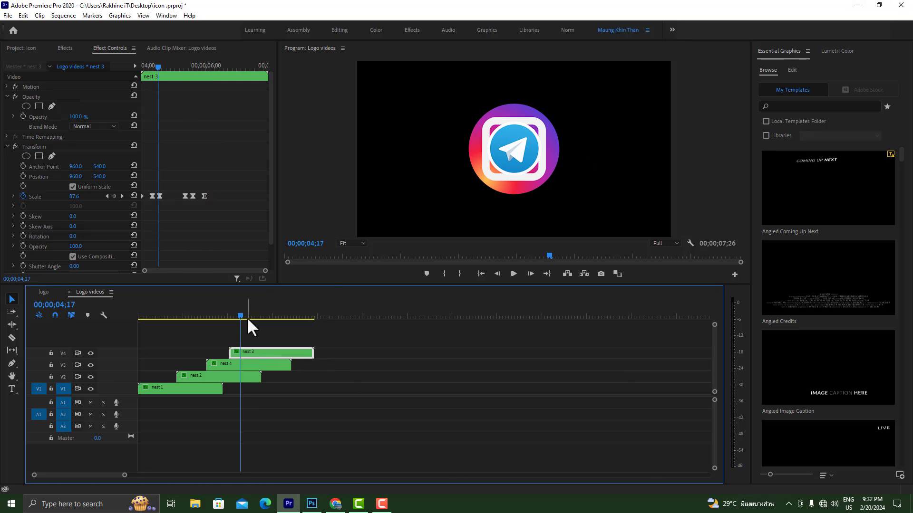
mouse_move(237, 313)
mouse_down()
mouse_move(267, 312)
mouse_move(244, 313)
mouse_up()
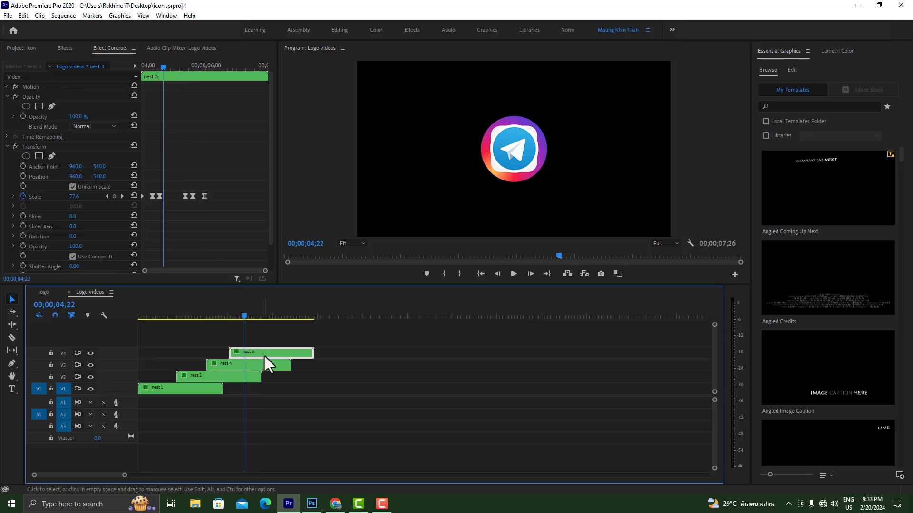
click(4, 84)
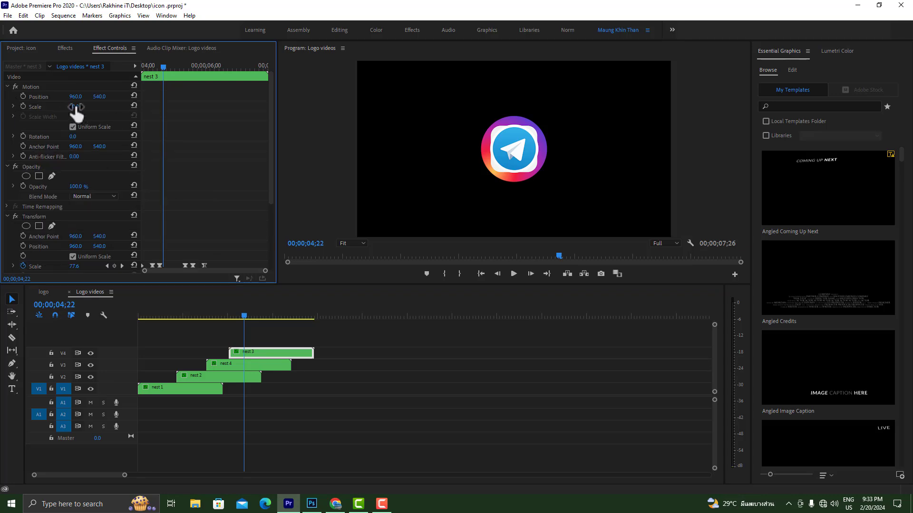
drag(76, 107, 91, 108)
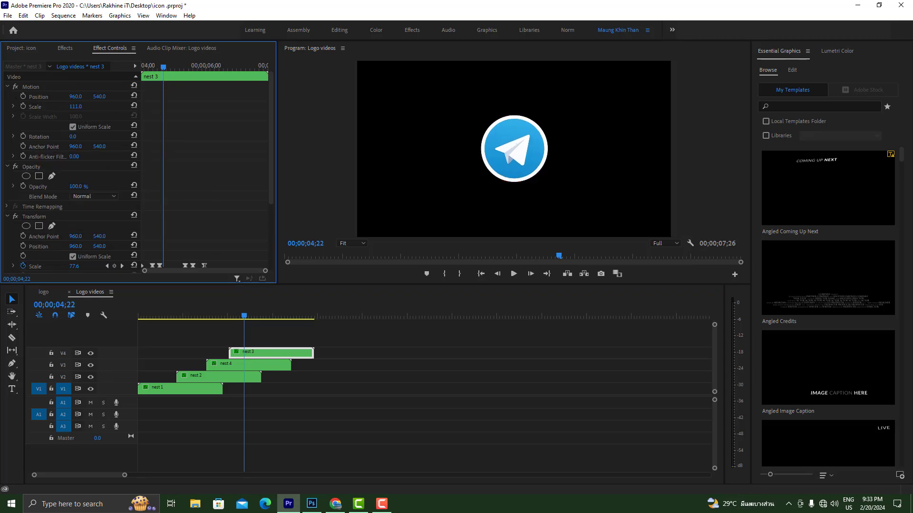
Play the staggered logo sequence from the start to check the icon transitions, and return the playhead to the beginning.
drag(238, 319, 96, 312)
click(514, 275)
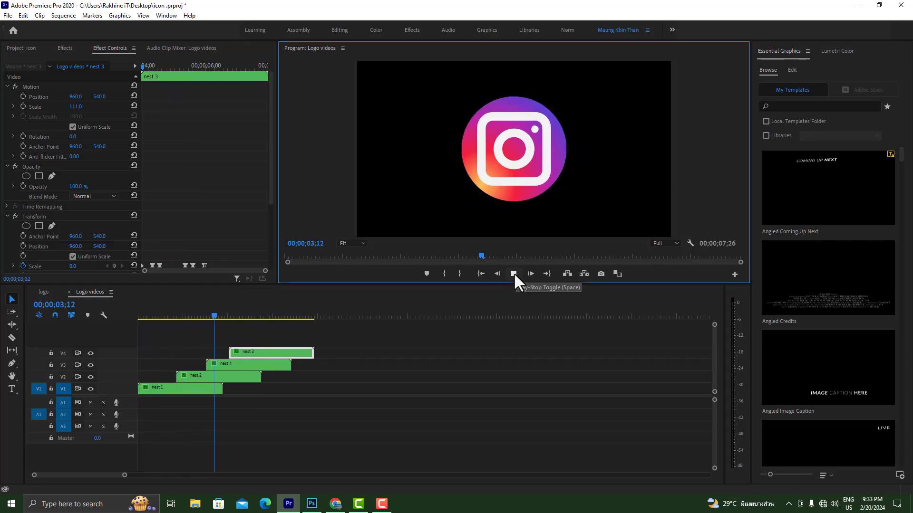
click(513, 273)
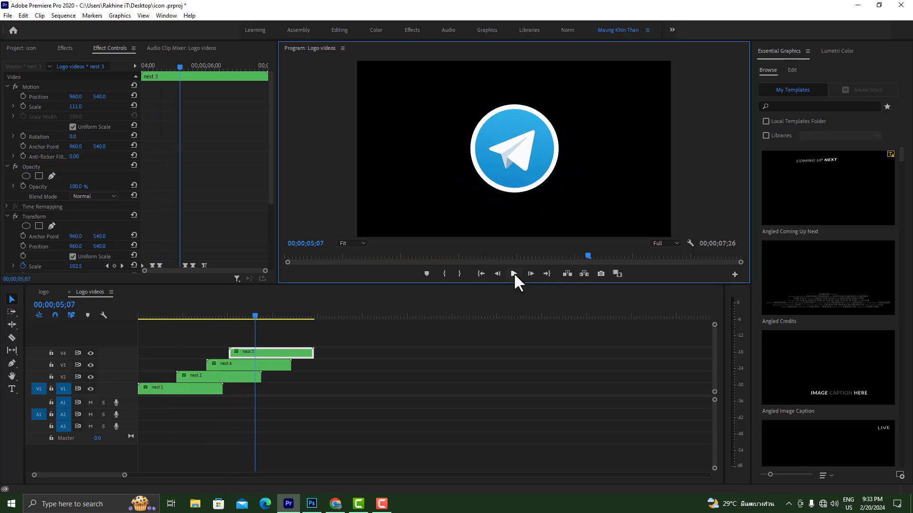
drag(255, 318, 93, 310)
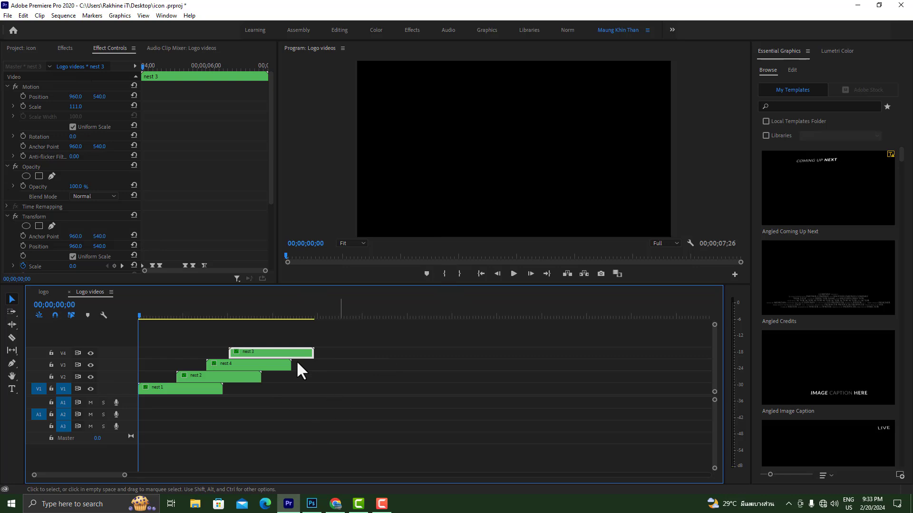
Nest all four staggered clips into one sequence named Final Nest and move it up to track V2.
drag(360, 389, 125, 321)
right_click(263, 355)
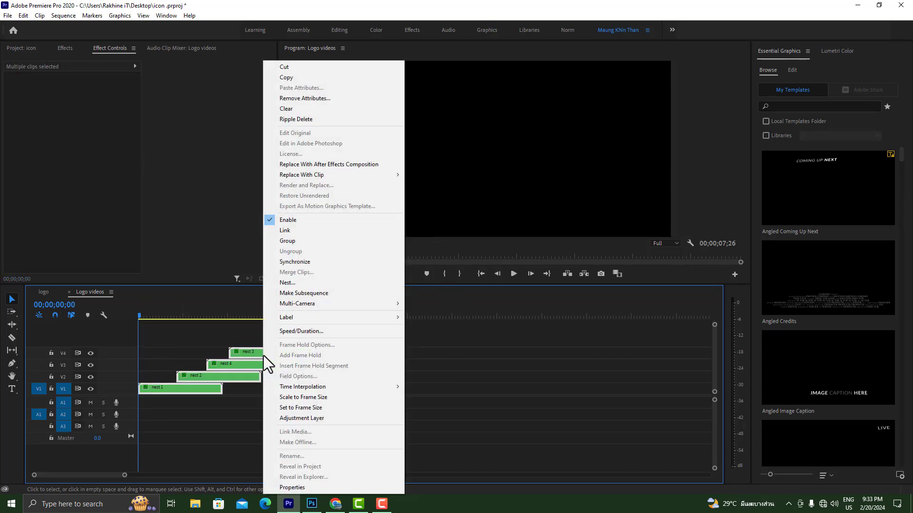
click(293, 283)
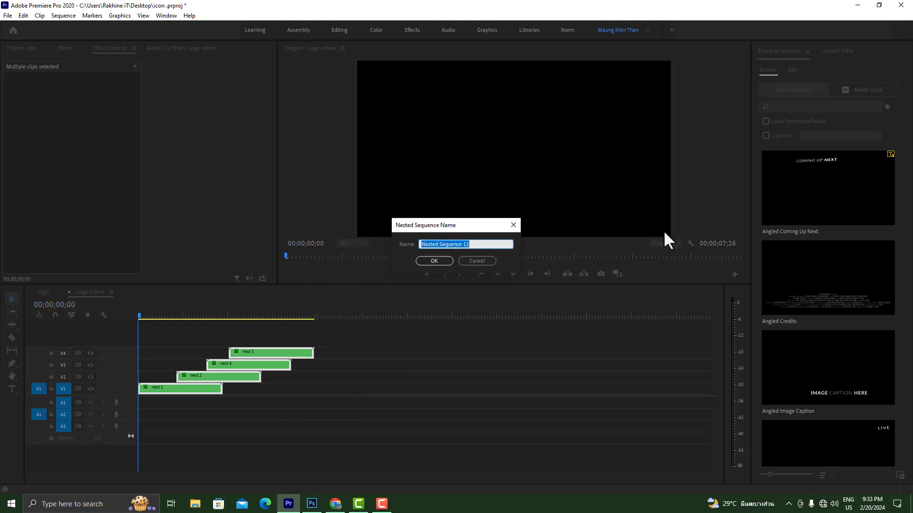
text(Final Nest)
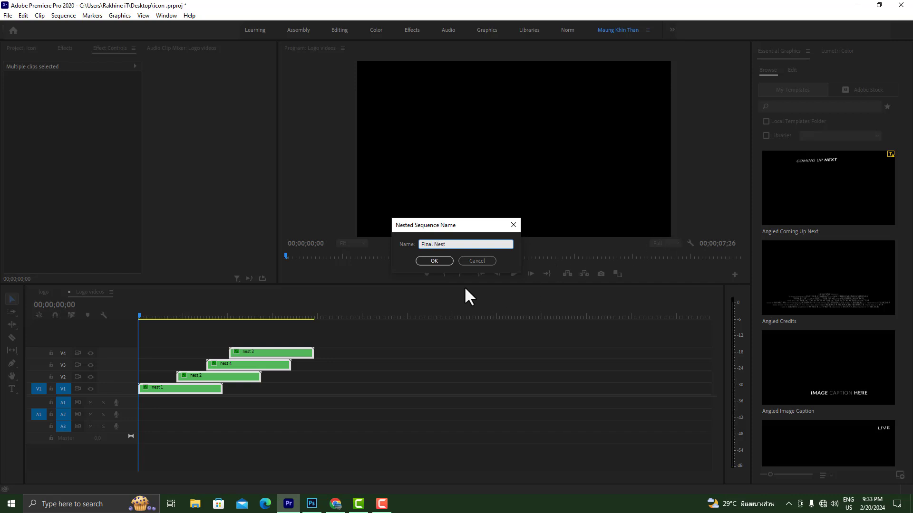
click(434, 261)
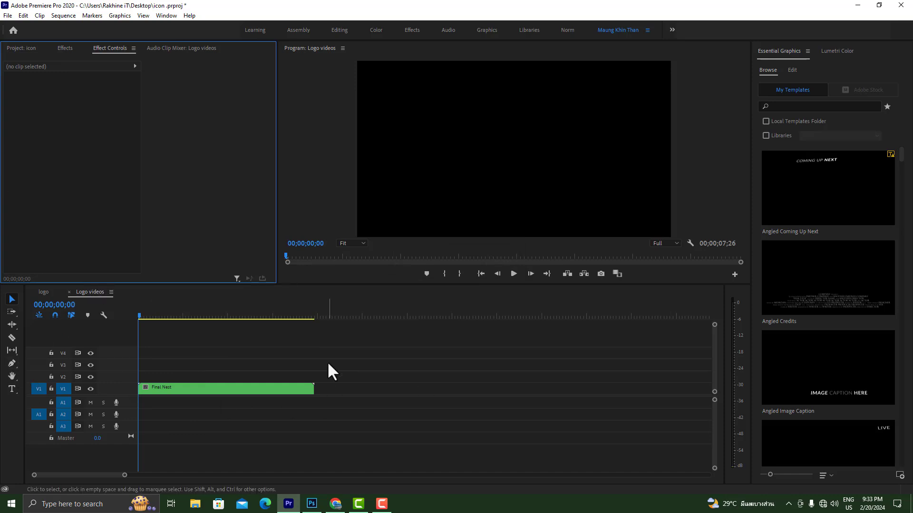
drag(183, 387, 186, 378)
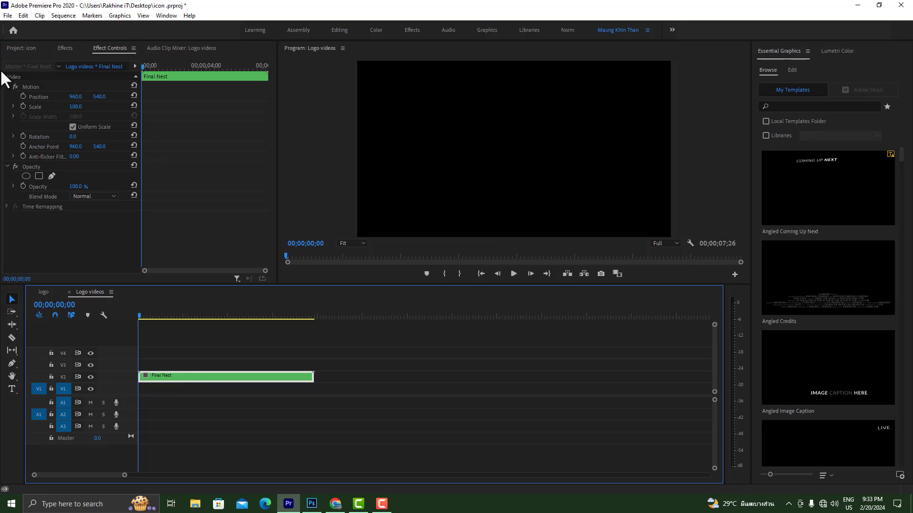
Create a new 1920 × 1080 Legacy Title at 29.97 fps, keeping the default name.
click(13, 48)
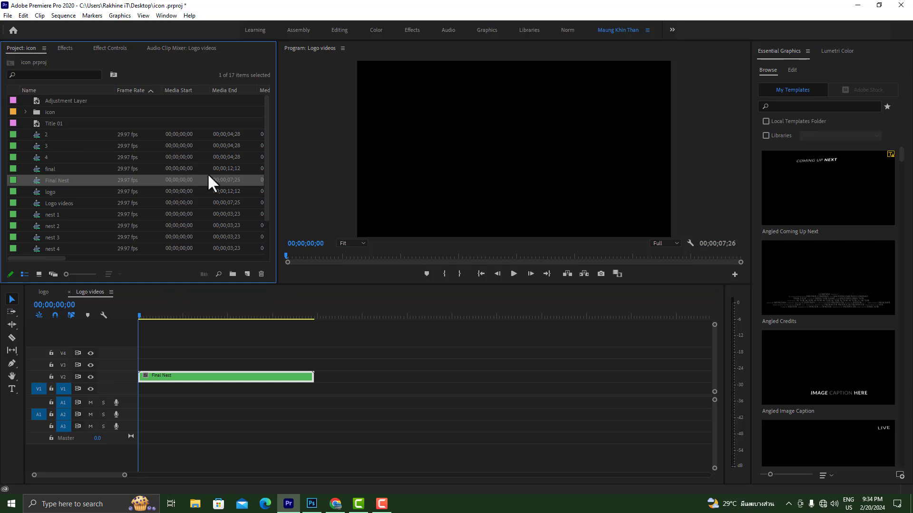
click(248, 274)
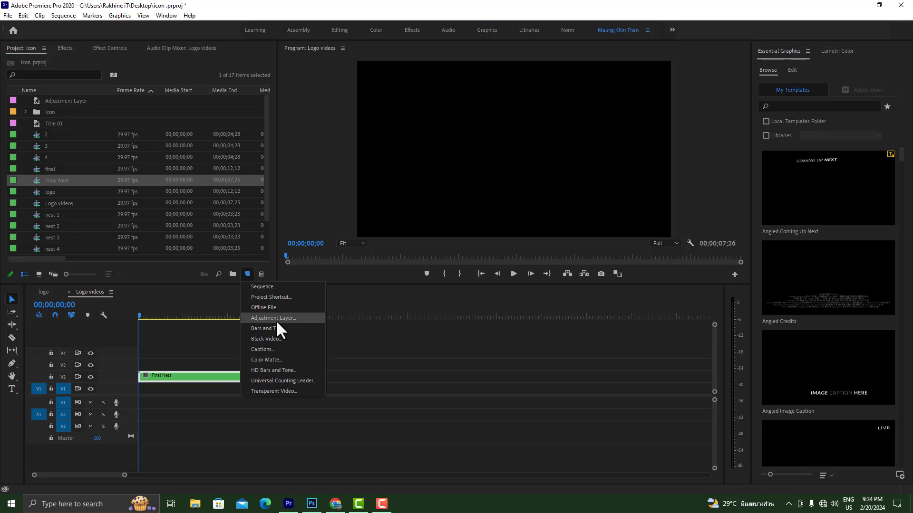
click(64, 49)
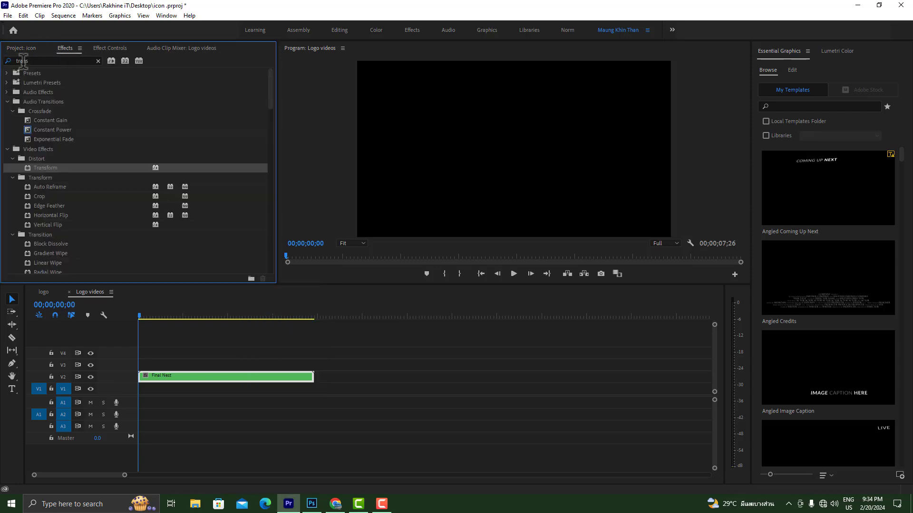
click(20, 48)
click(7, 15)
mouse_move(38, 16)
mouse_move(7, 15)
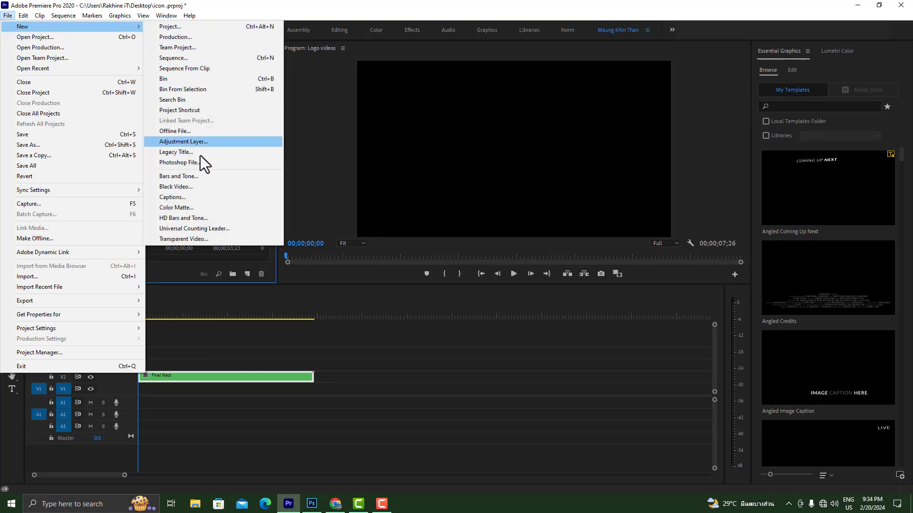
click(184, 151)
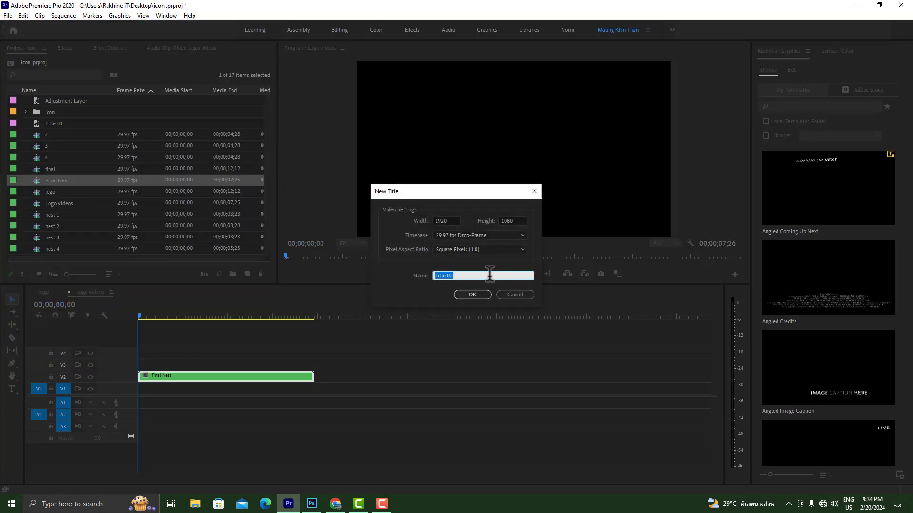
click(473, 295)
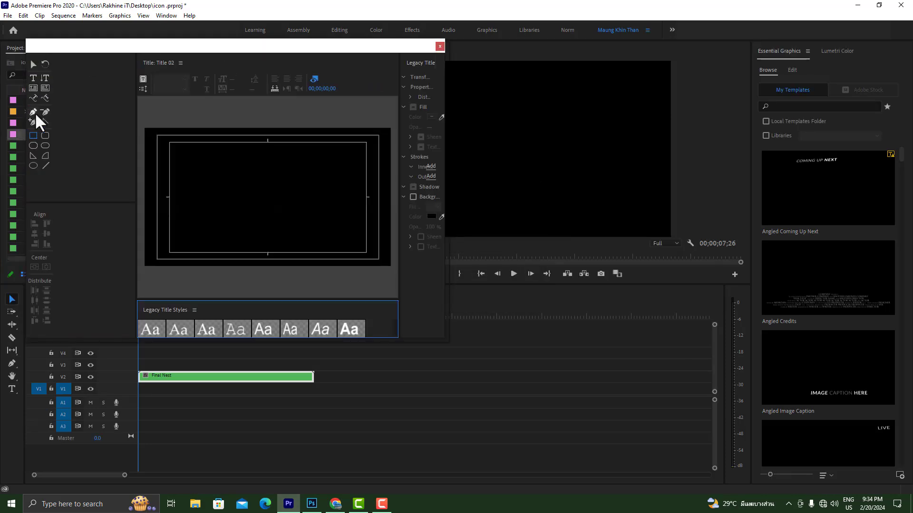
Draw a rectangle of about 1973 × 1114 covering the whole title frame, fill it dark red, and close the title editor.
click(30, 136)
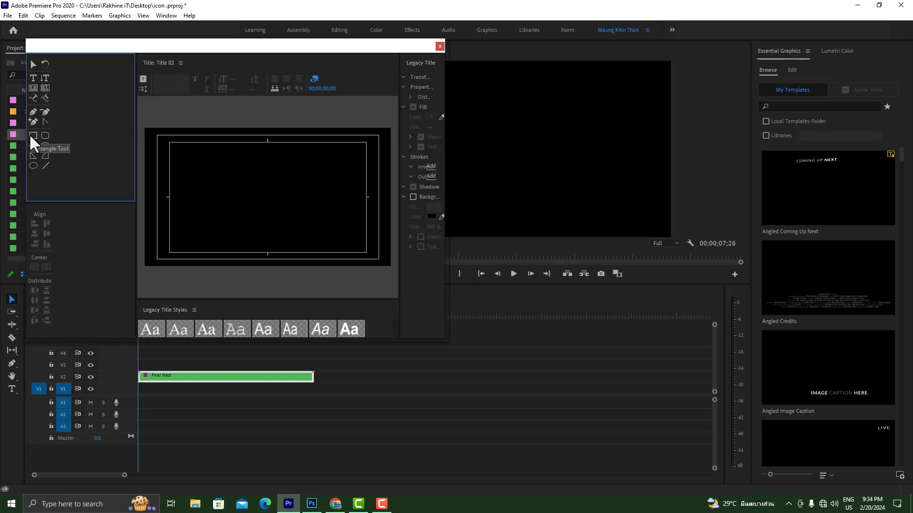
drag(141, 125, 395, 268)
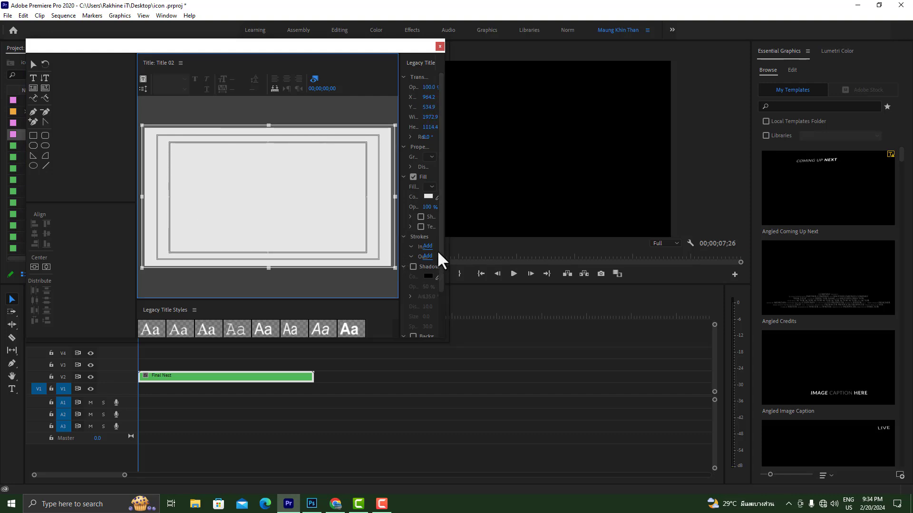
click(428, 196)
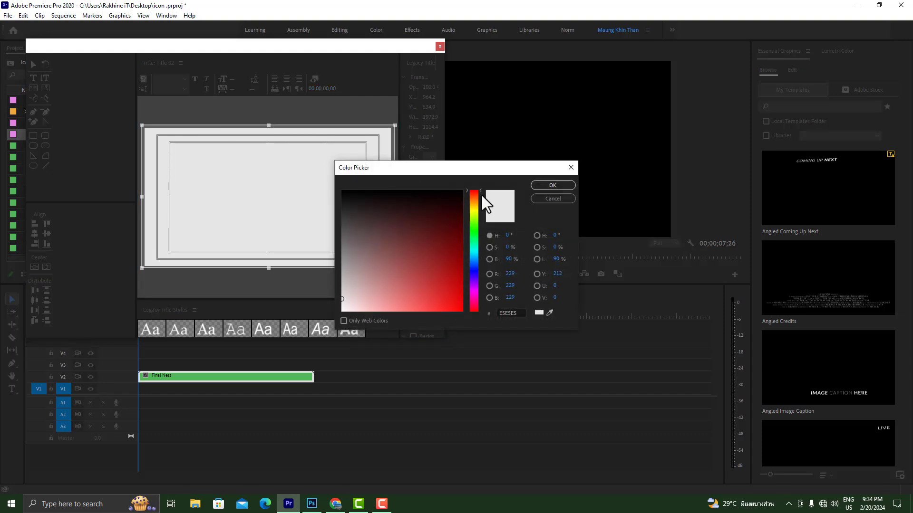
drag(464, 247, 462, 234)
click(561, 185)
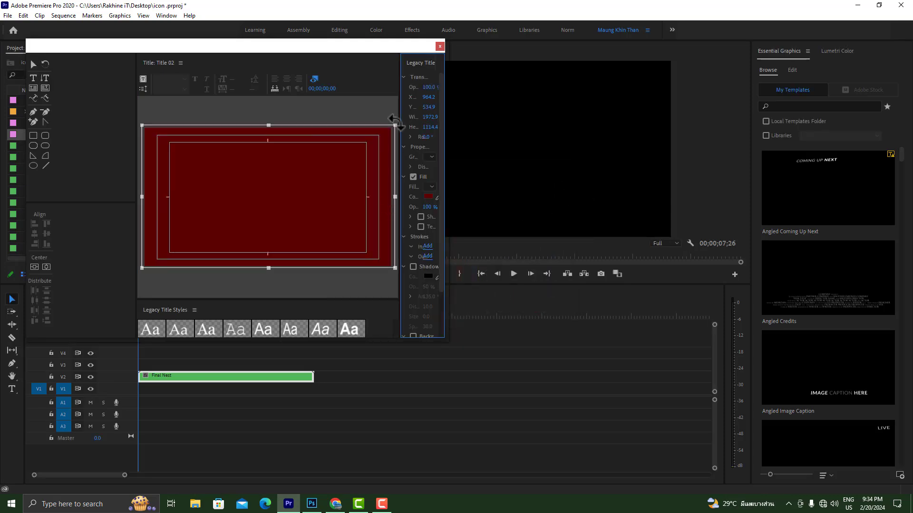
click(438, 46)
Place Title 02 on V1 beneath Final Nest, extend it to the nest's end, and play the result.
drag(87, 130, 141, 402)
drag(253, 388, 313, 387)
click(514, 274)
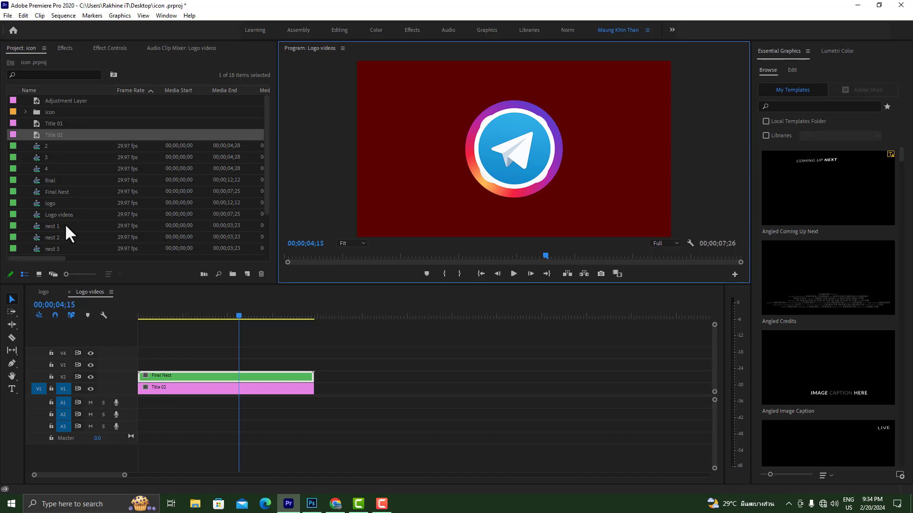
Open the icon bin from the project's item list.
scroll(65, 224, down, 2)
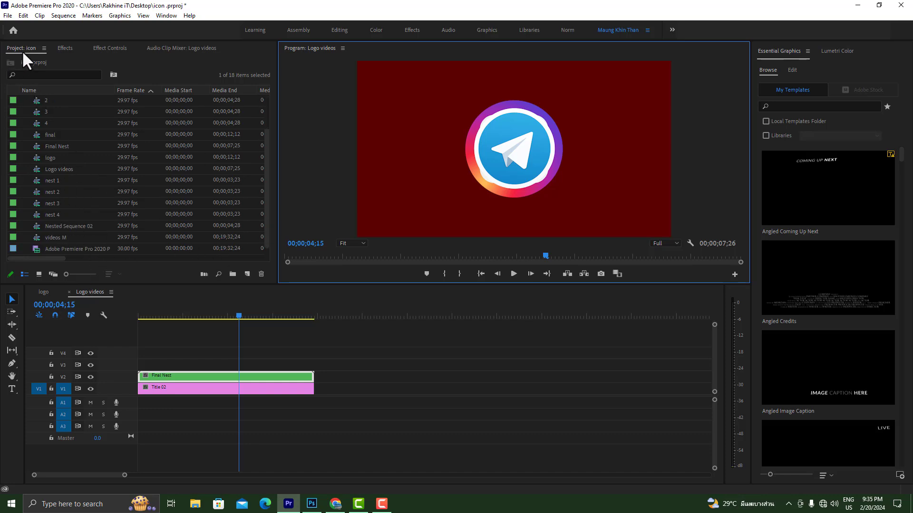
scroll(90, 176, up, 2)
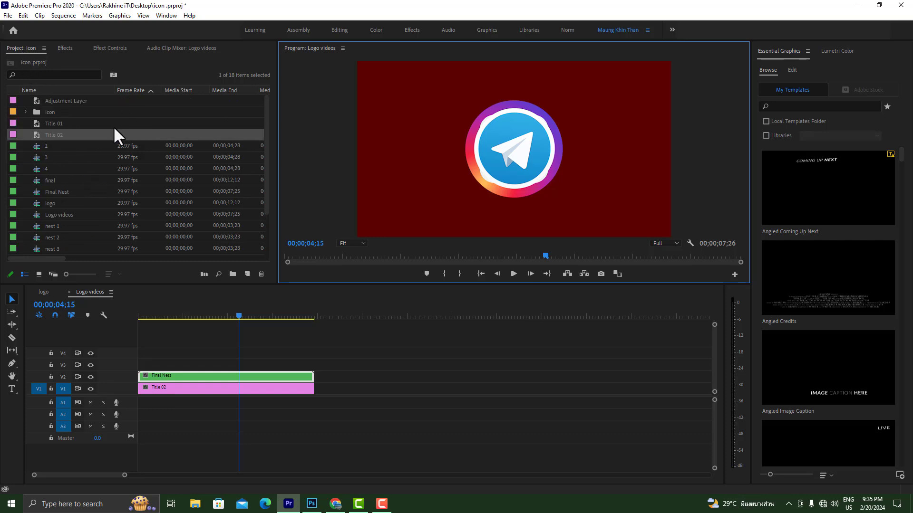
click(44, 111)
click(64, 109)
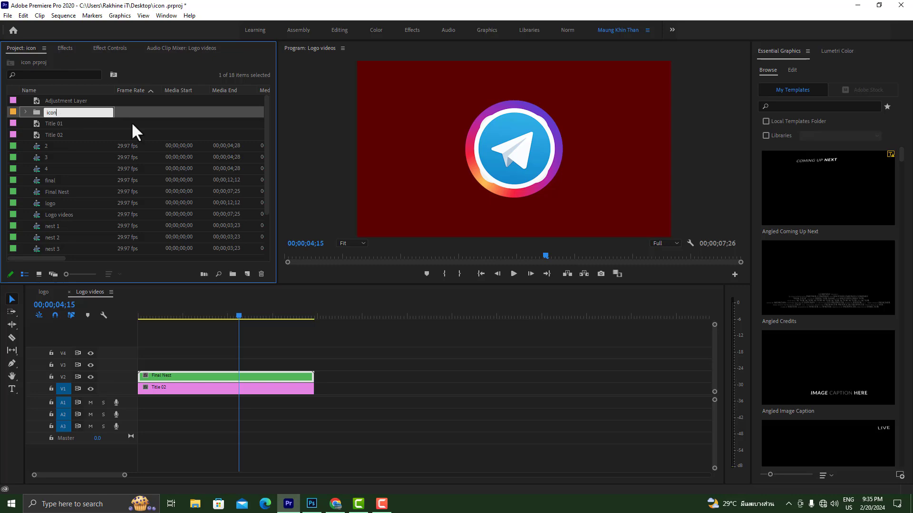
double_click(130, 111)
Import the video Adobe premiere Pro 2020 part 99 from the Desktop's Adobe Premiere Tutorial folder into the icon bin.
right_click(105, 169)
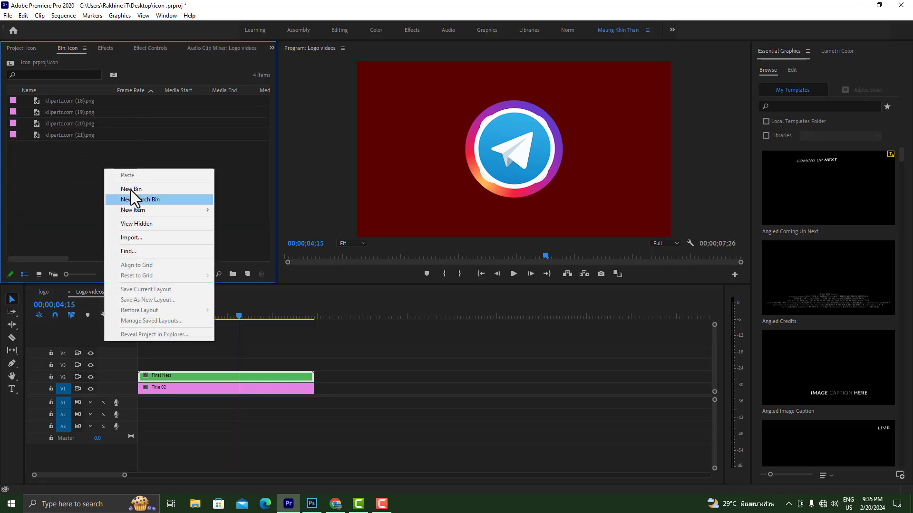
click(136, 237)
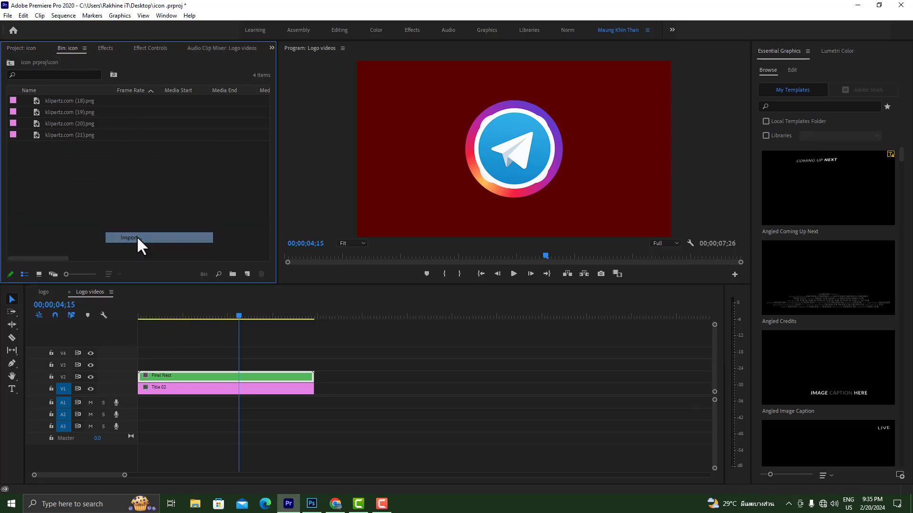
scroll(335, 185, down, 3)
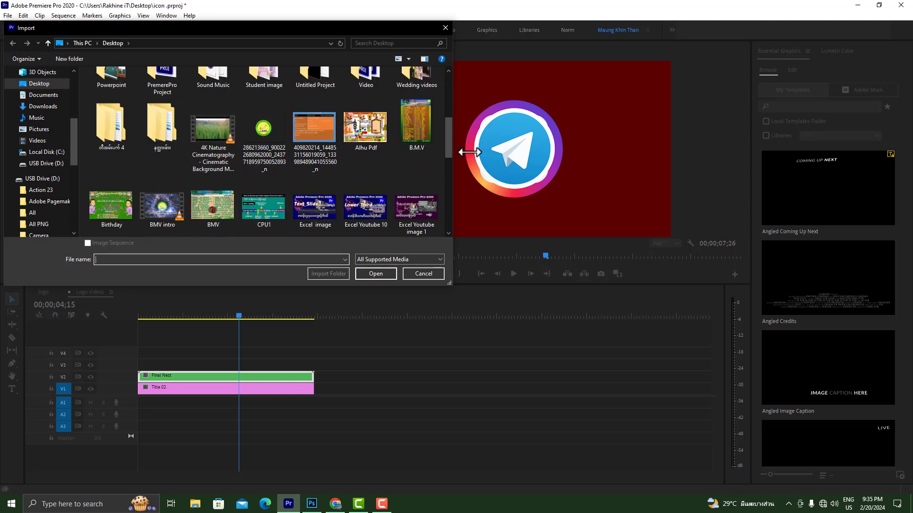
drag(449, 143, 454, 82)
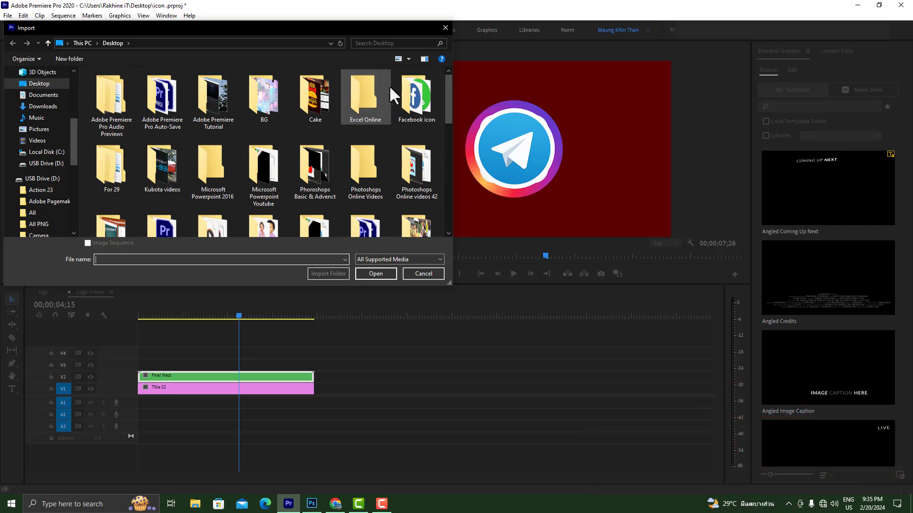
drag(447, 109, 451, 139)
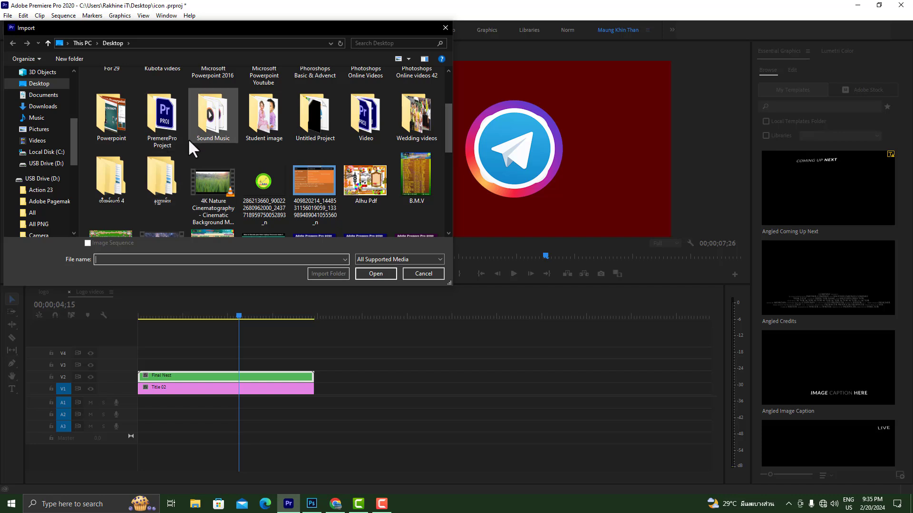
drag(445, 136, 446, 107)
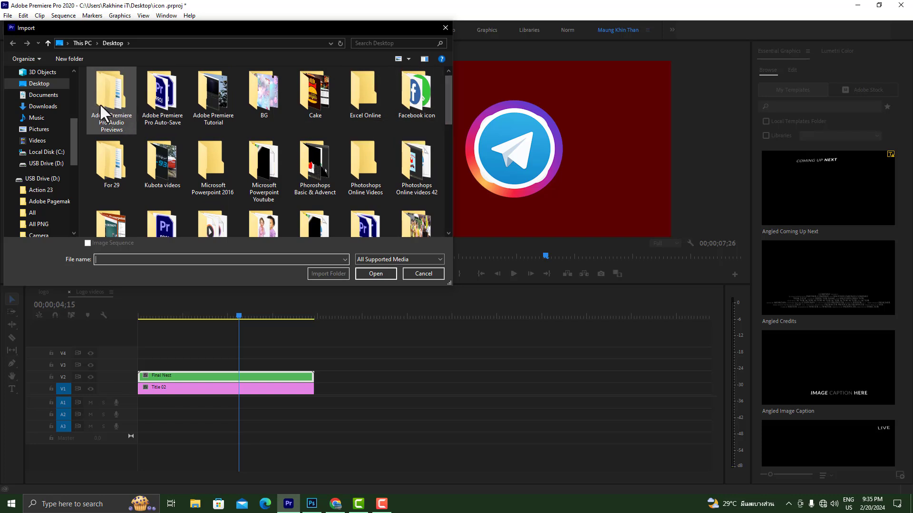
double_click(214, 98)
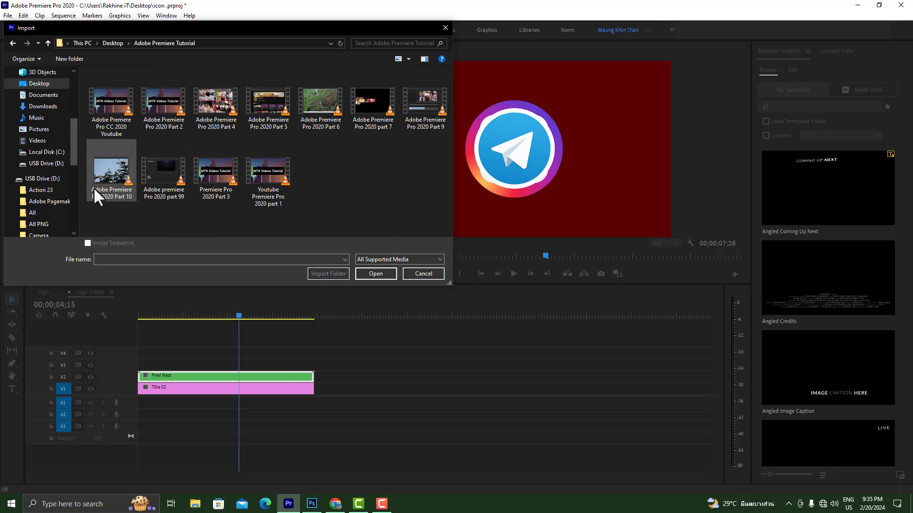
click(153, 184)
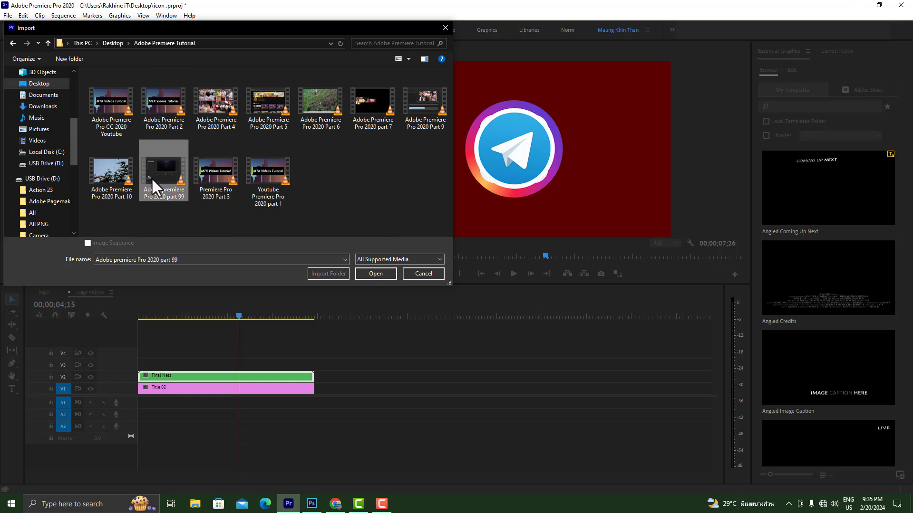
click(381, 270)
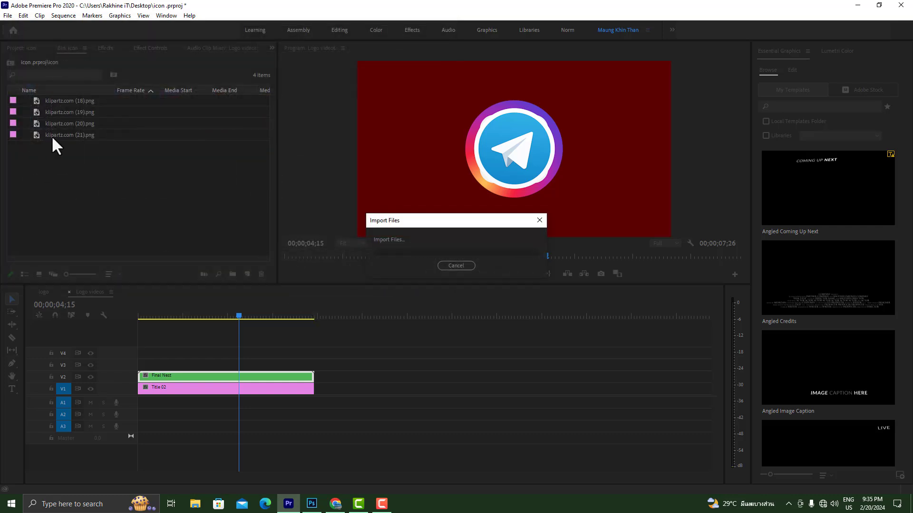
Create a new sequence from the imported Adobe premiere Pro 2020 part 99 video and play its opening.
drag(52, 147, 93, 157)
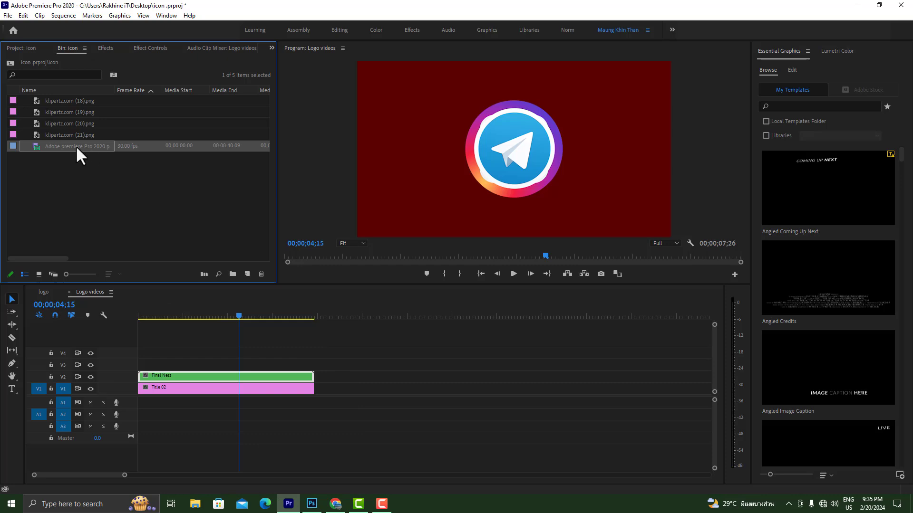
click(73, 145)
click(145, 166)
click(86, 145)
drag(246, 276, 246, 276)
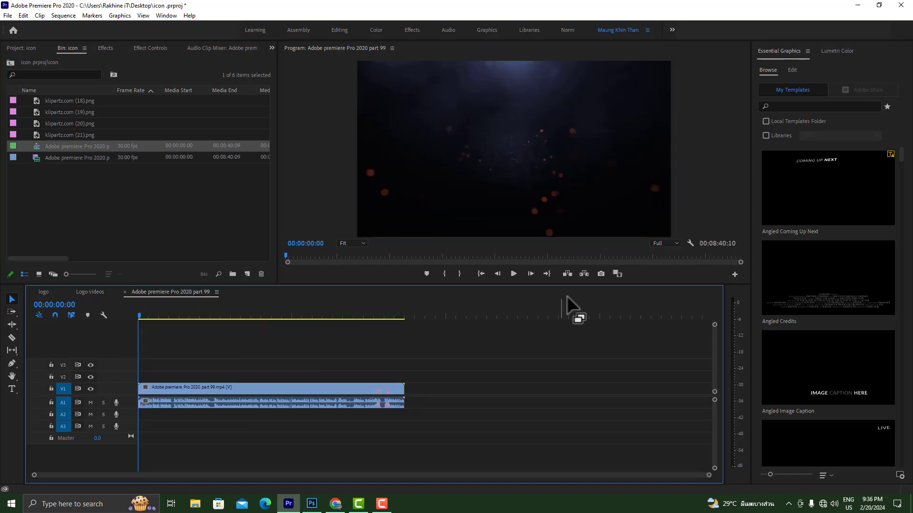
click(513, 275)
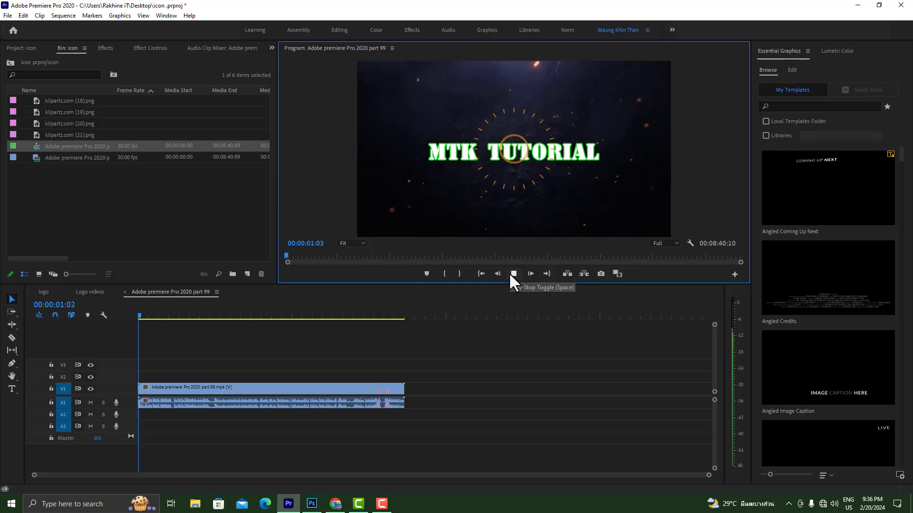
click(513, 274)
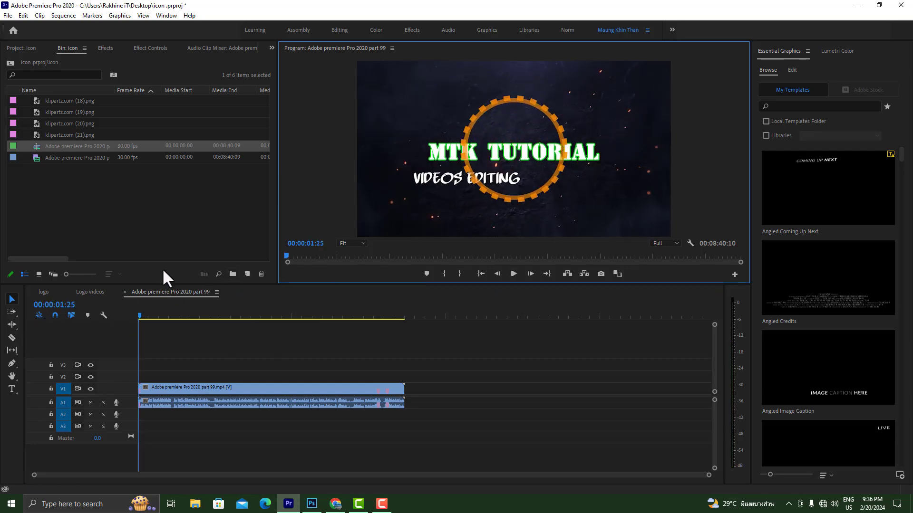
Place Final Nest on V2 above the tutorial video in the Adobe premiere Pro 2020 part 99 sequence and play it from about 00:00:12:06.
click(89, 292)
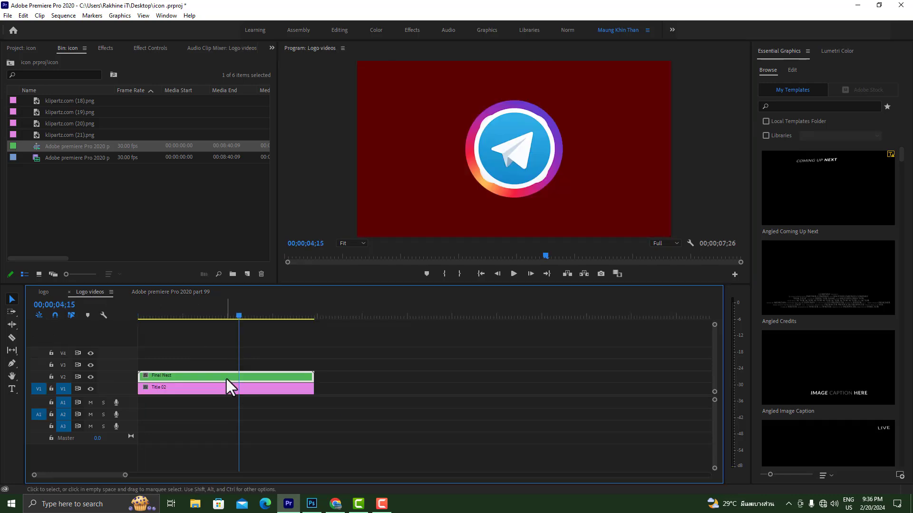
click(9, 62)
scroll(72, 149, down, 2)
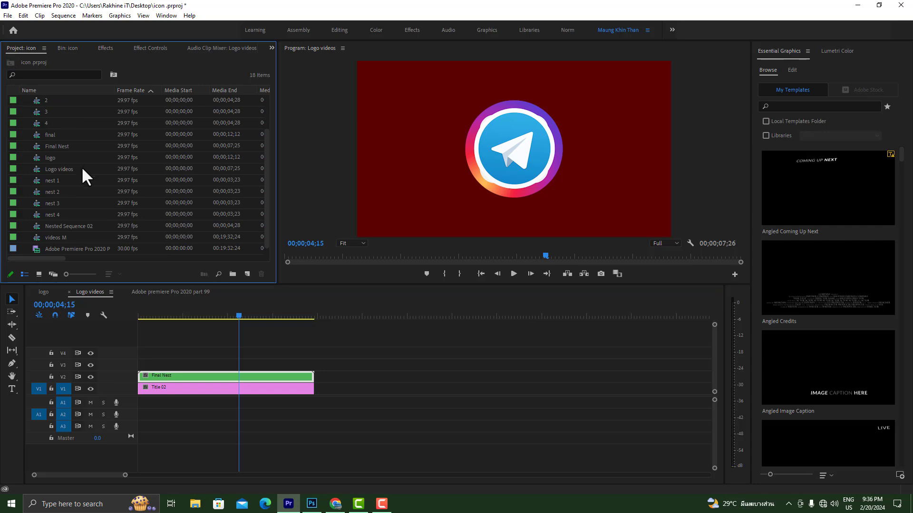
click(151, 292)
click(55, 146)
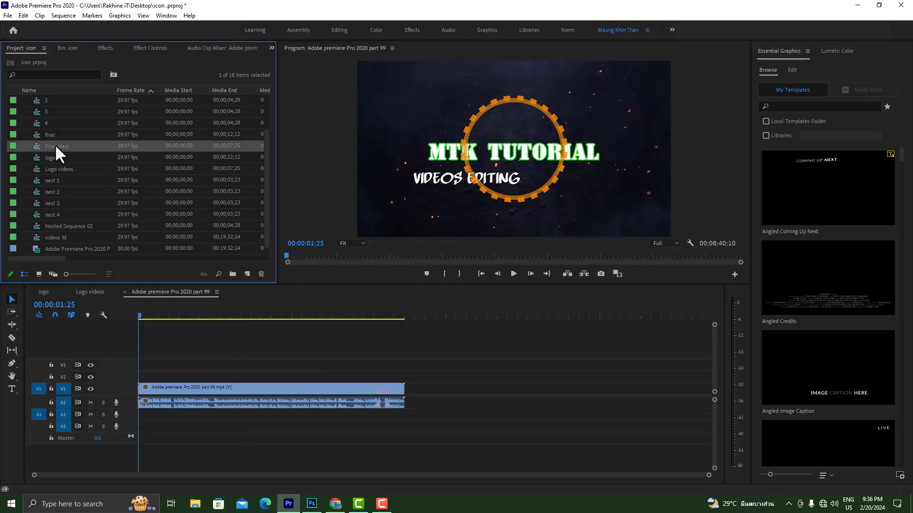
drag(56, 144, 146, 387)
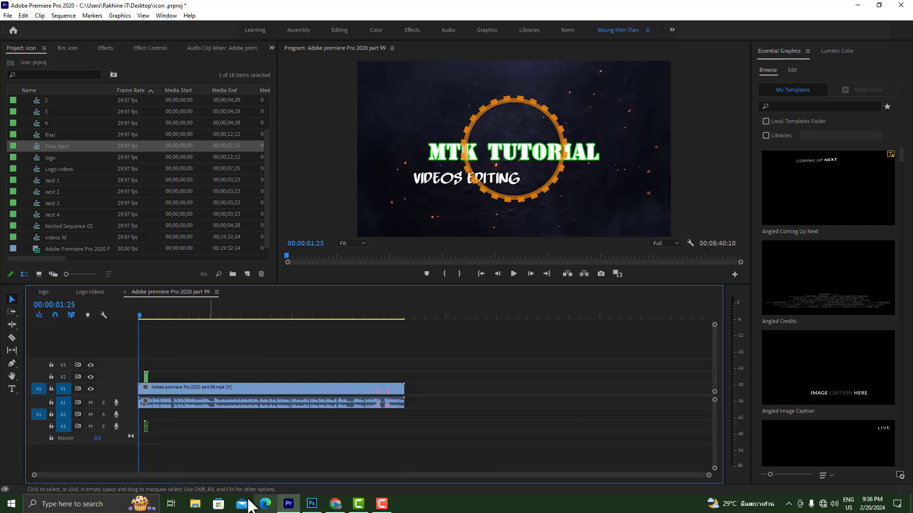
click(805, 458)
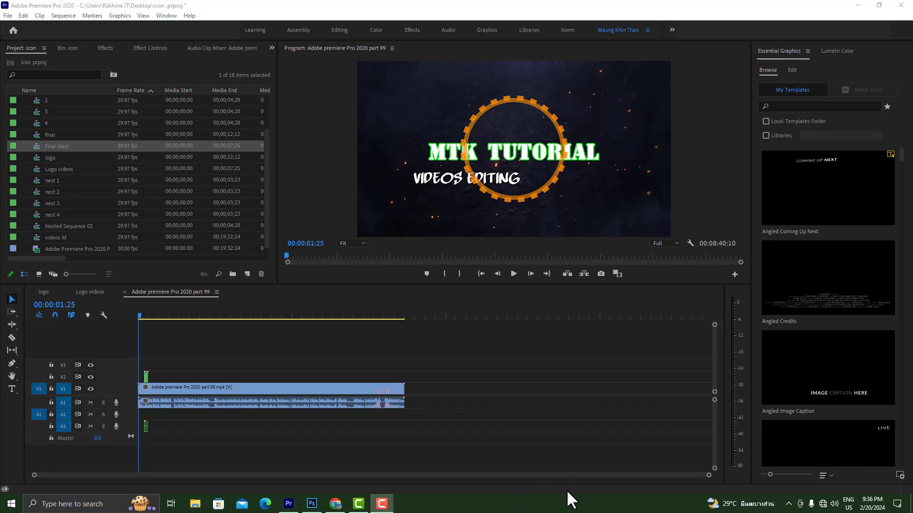
drag(709, 476, 498, 464)
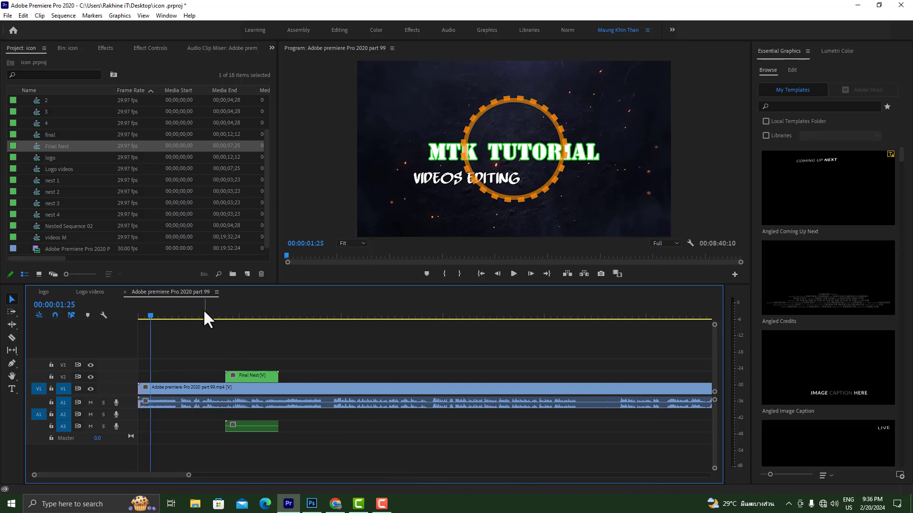
drag(151, 316, 221, 317)
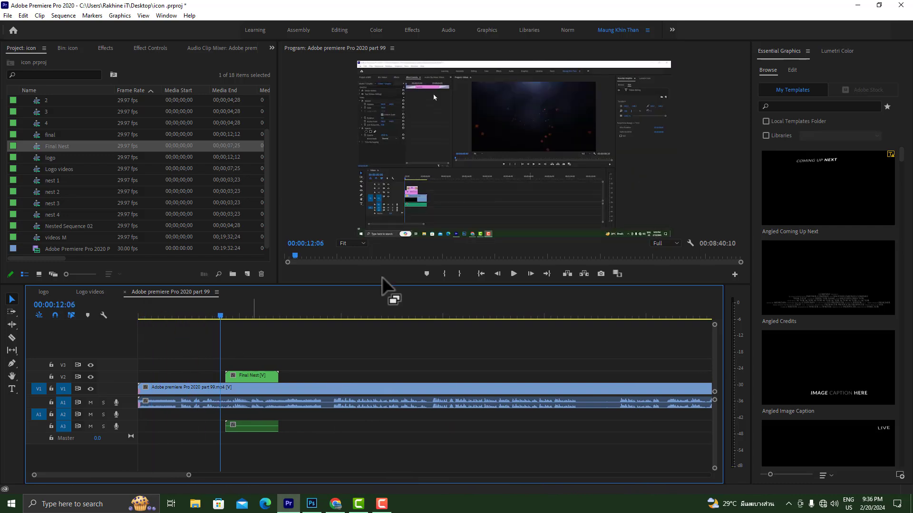
click(516, 274)
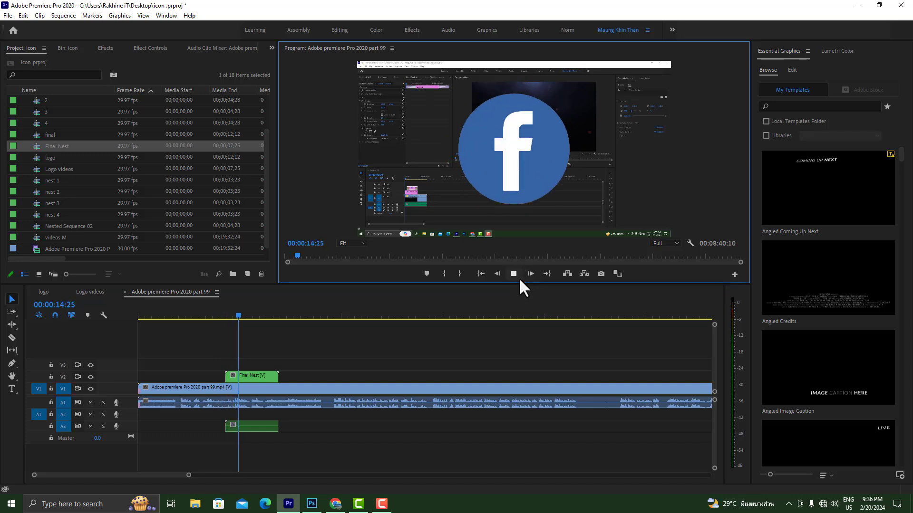
click(515, 274)
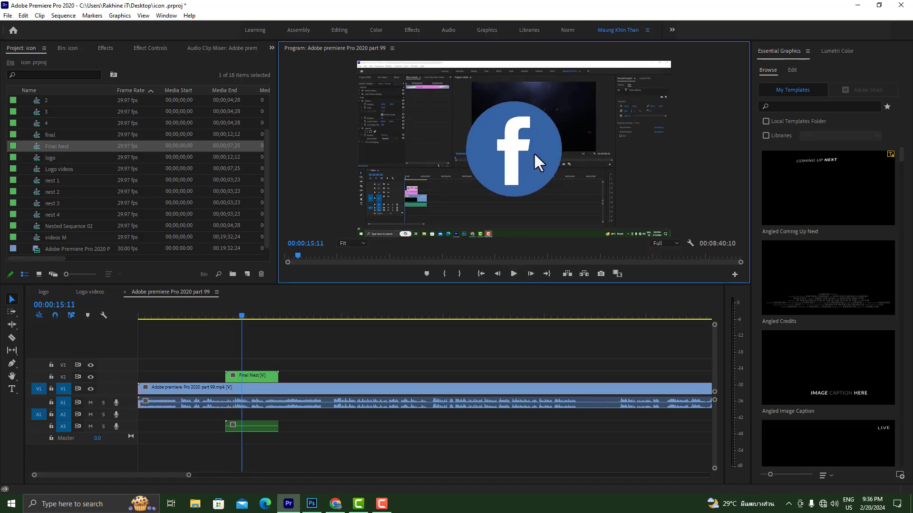
Set the Final Nest clip's scale to 37 and position to 139, 137, and play it over the tutorial video.
click(263, 376)
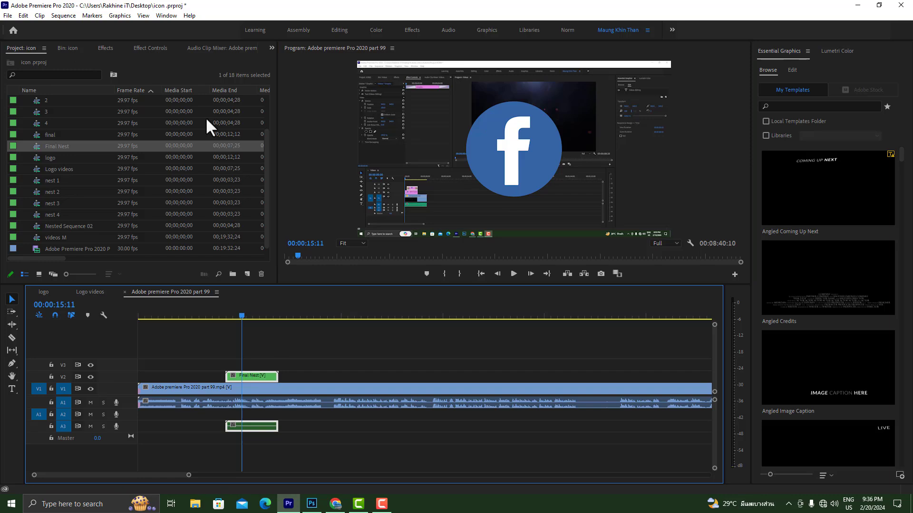
click(148, 47)
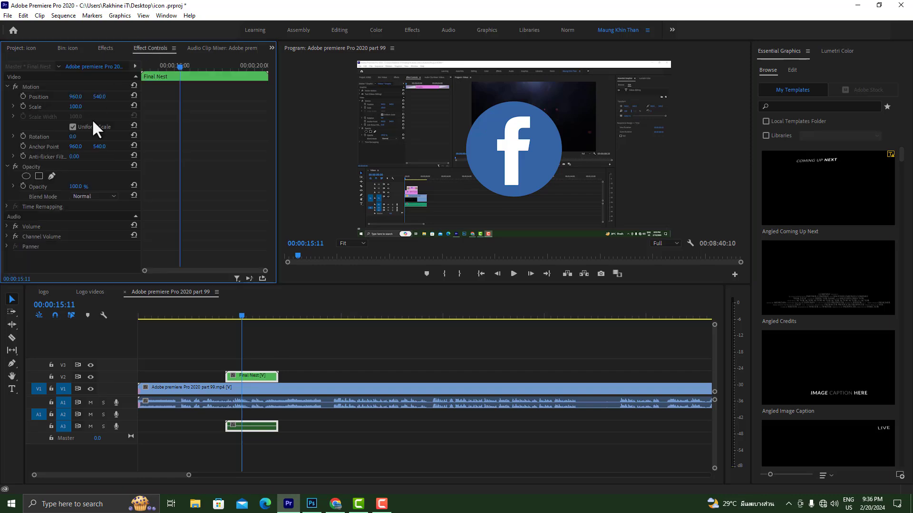
drag(78, 98, 28, 99)
drag(96, 104, 44, 107)
drag(100, 103, 47, 98)
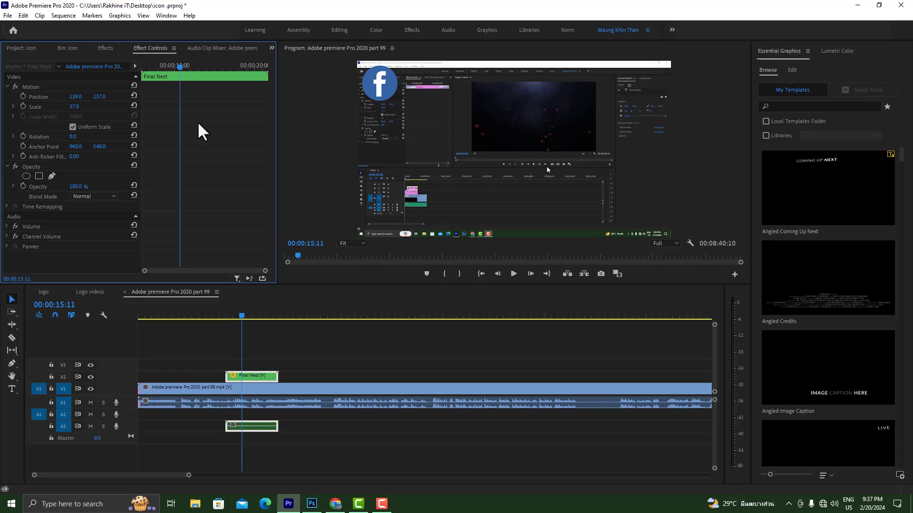
mouse_move(238, 317)
mouse_down()
mouse_move(219, 318)
mouse_move(227, 317)
mouse_up()
click(514, 274)
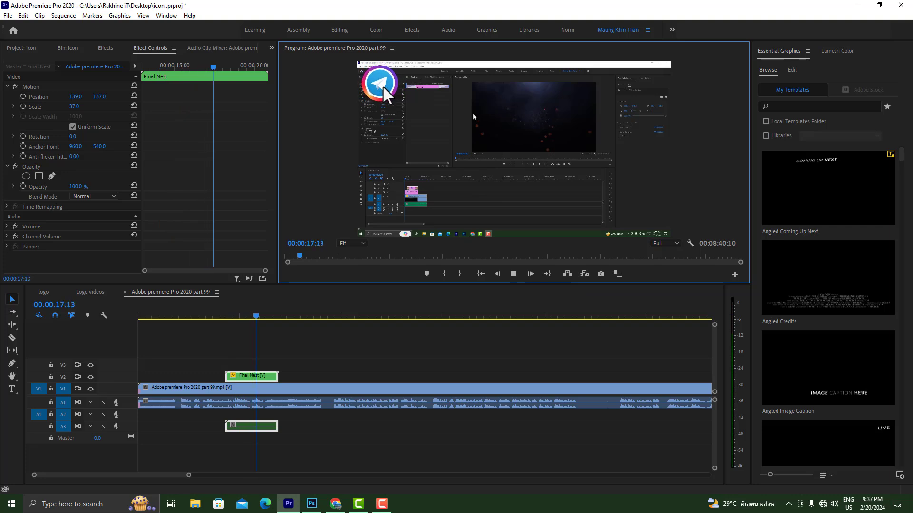
click(517, 274)
Duplicate the Final Nest clip with its audio to 00:00:35:03 on the same tracks and play the copy.
drag(269, 315, 375, 316)
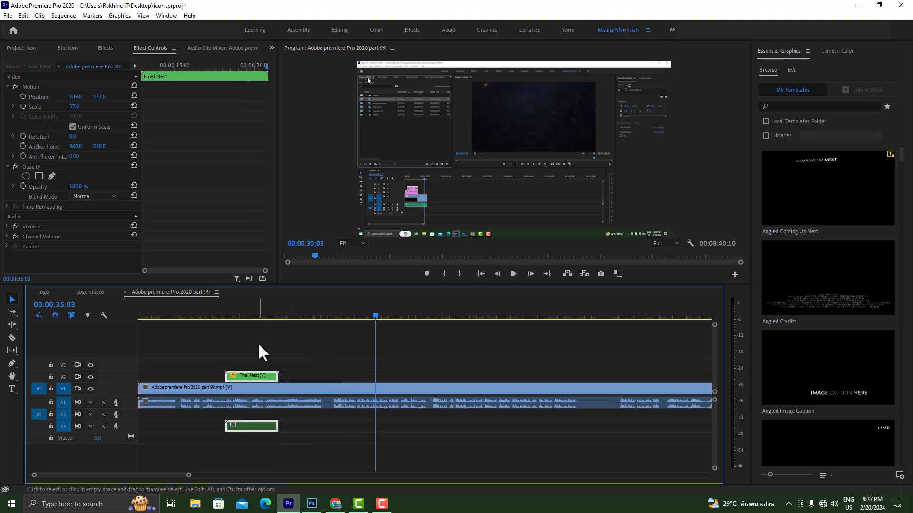
drag(248, 373, 396, 381)
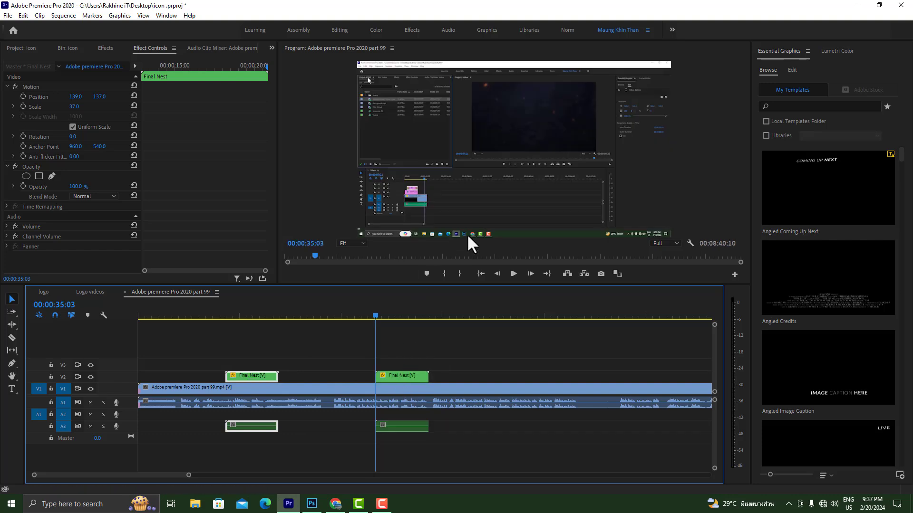
click(513, 274)
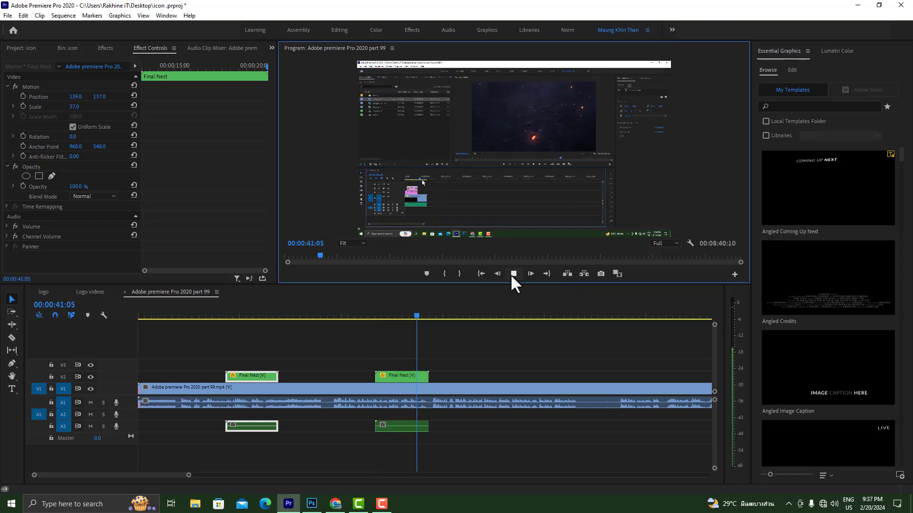
click(513, 275)
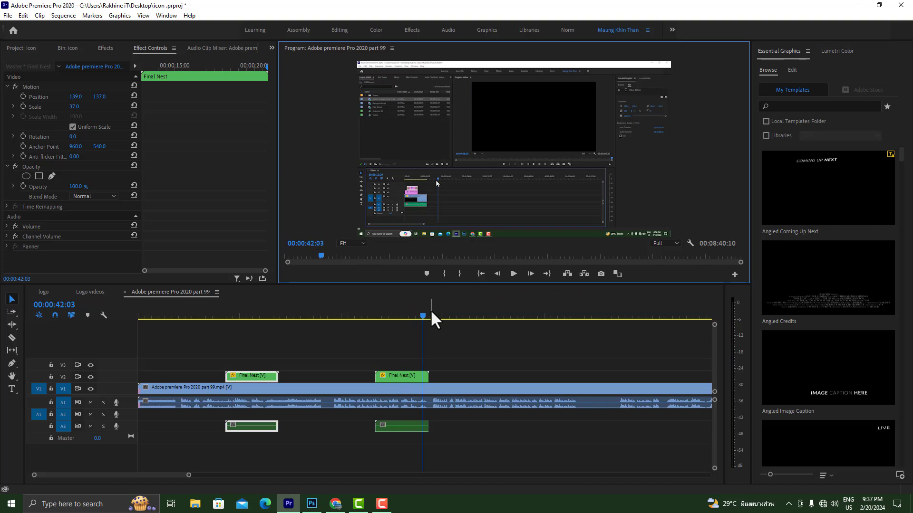